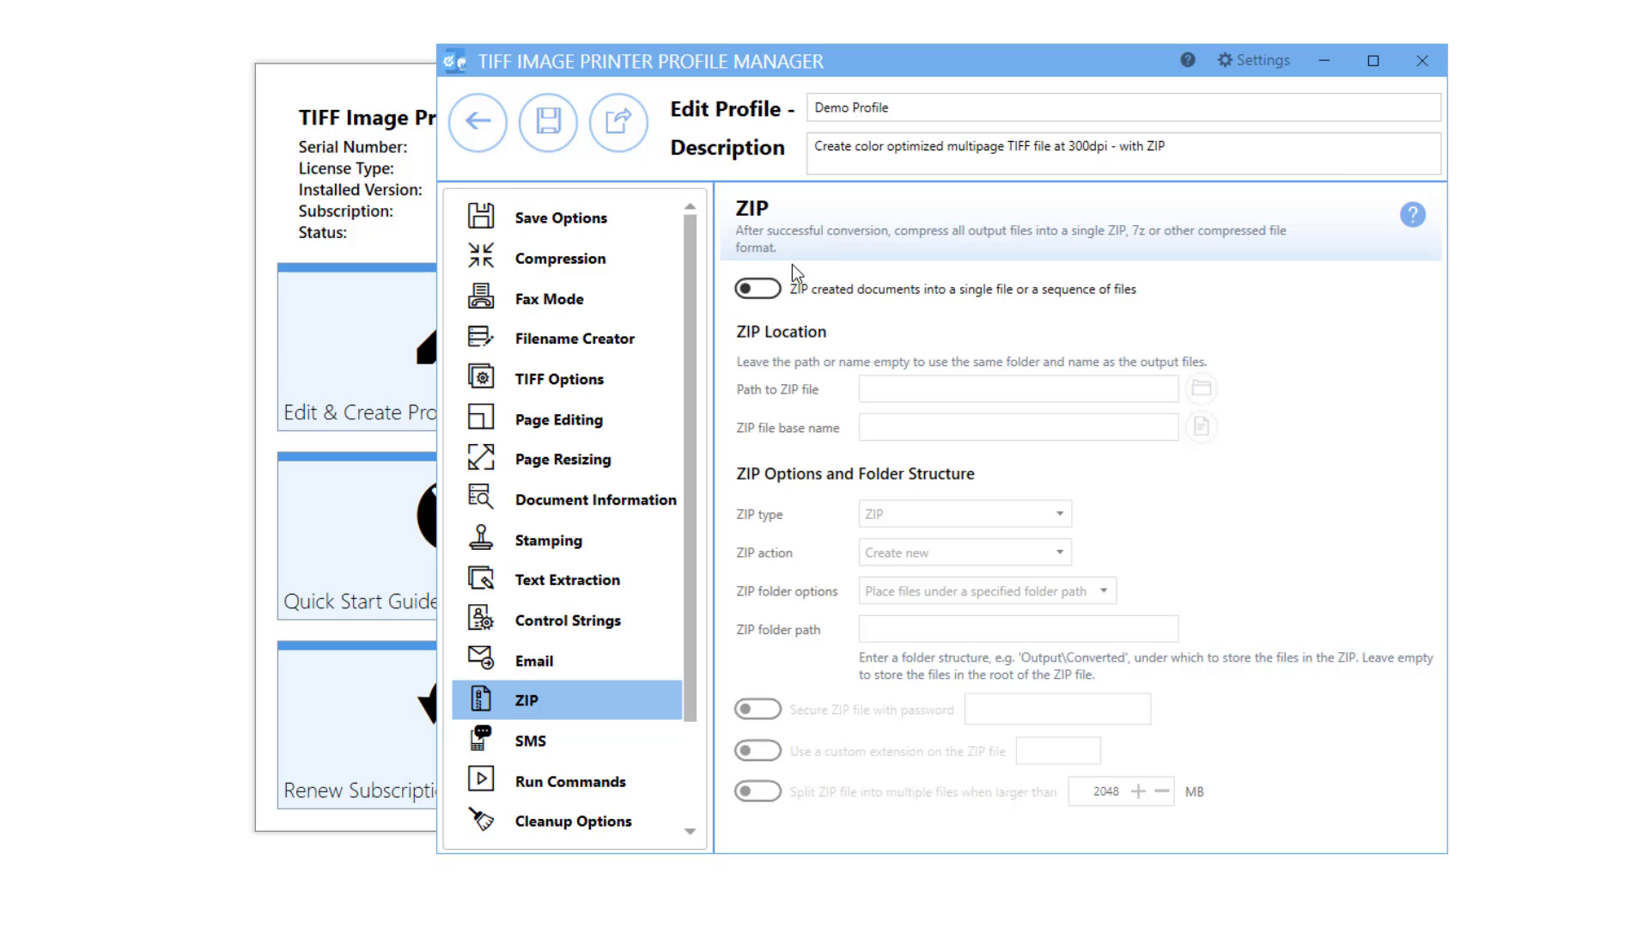
# - Turn on zipping of created documents in the Demo Profile and open the ZIP type choices
pyautogui.click(760, 297)
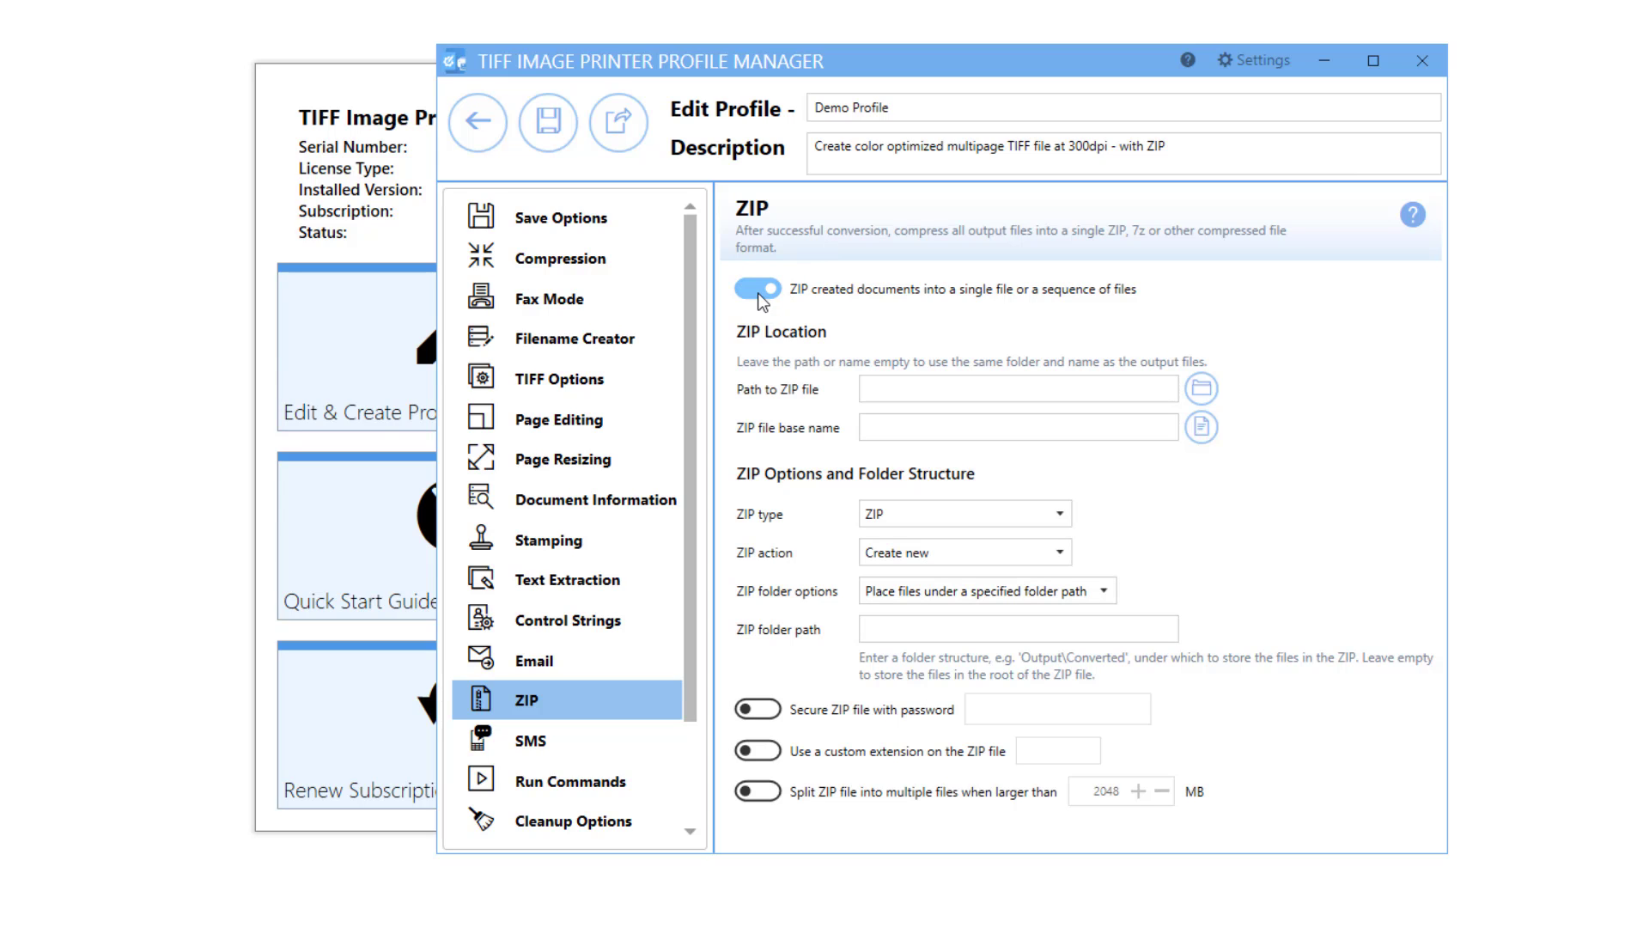
pyautogui.click(1059, 514)
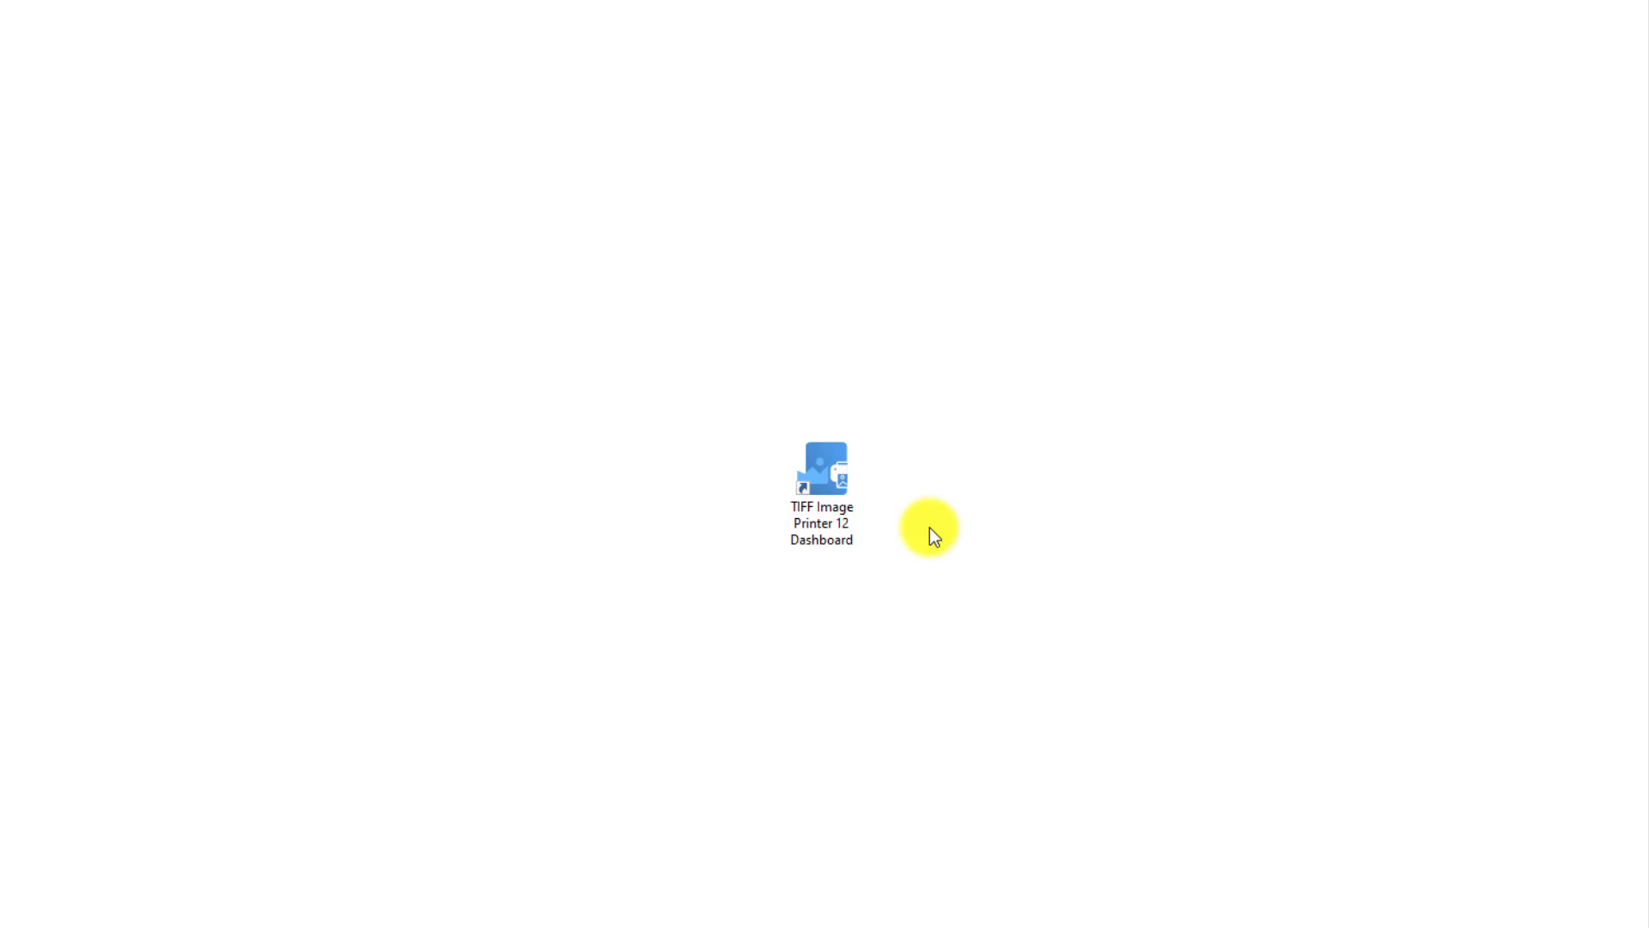
# - Open the TIFF Image Printer 12 Dashboard and duplicate the Color Optimized TIFF profile for editing
pyautogui.click(839, 509)
pyautogui.doubleClick(838, 508)
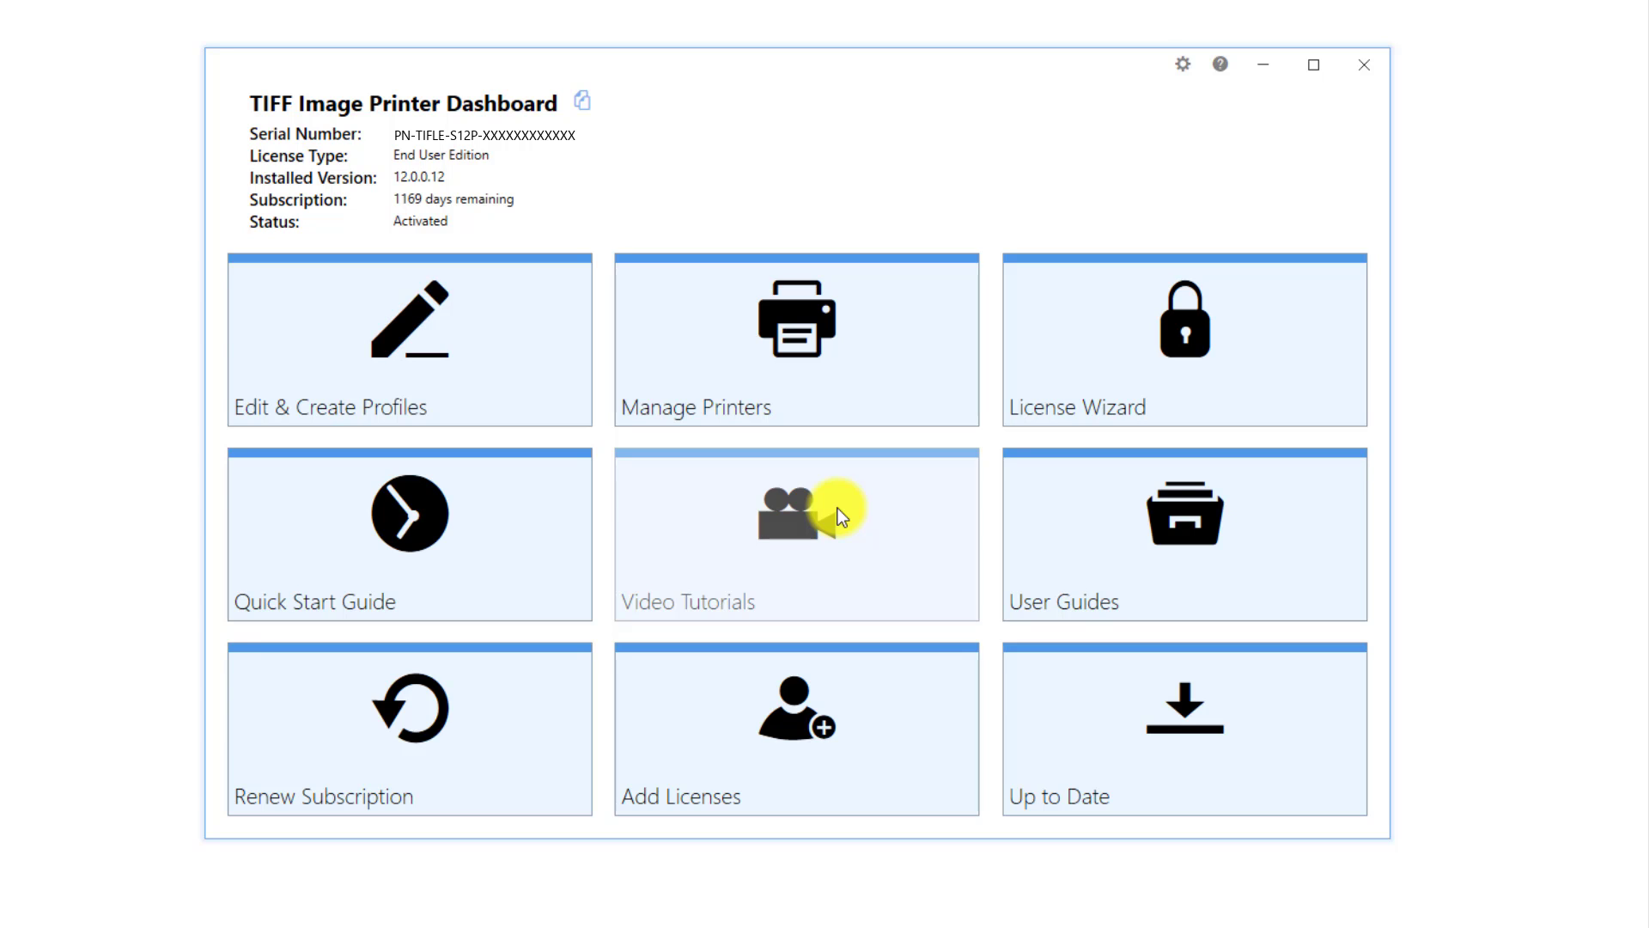
pyautogui.click(524, 326)
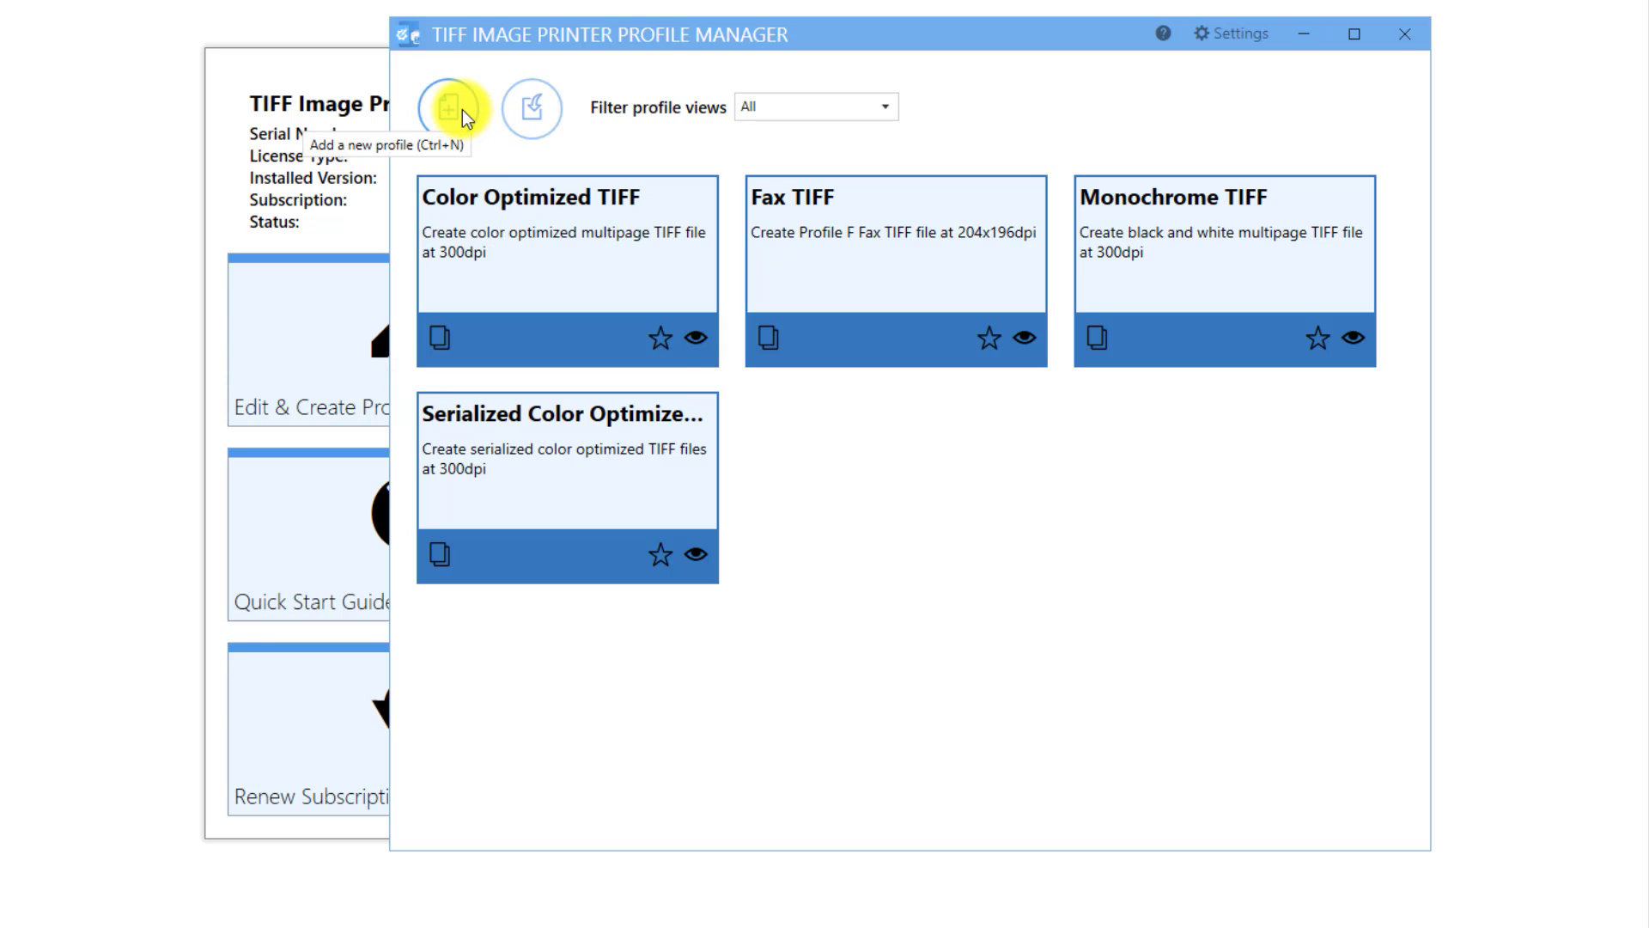
pyautogui.click(440, 337)
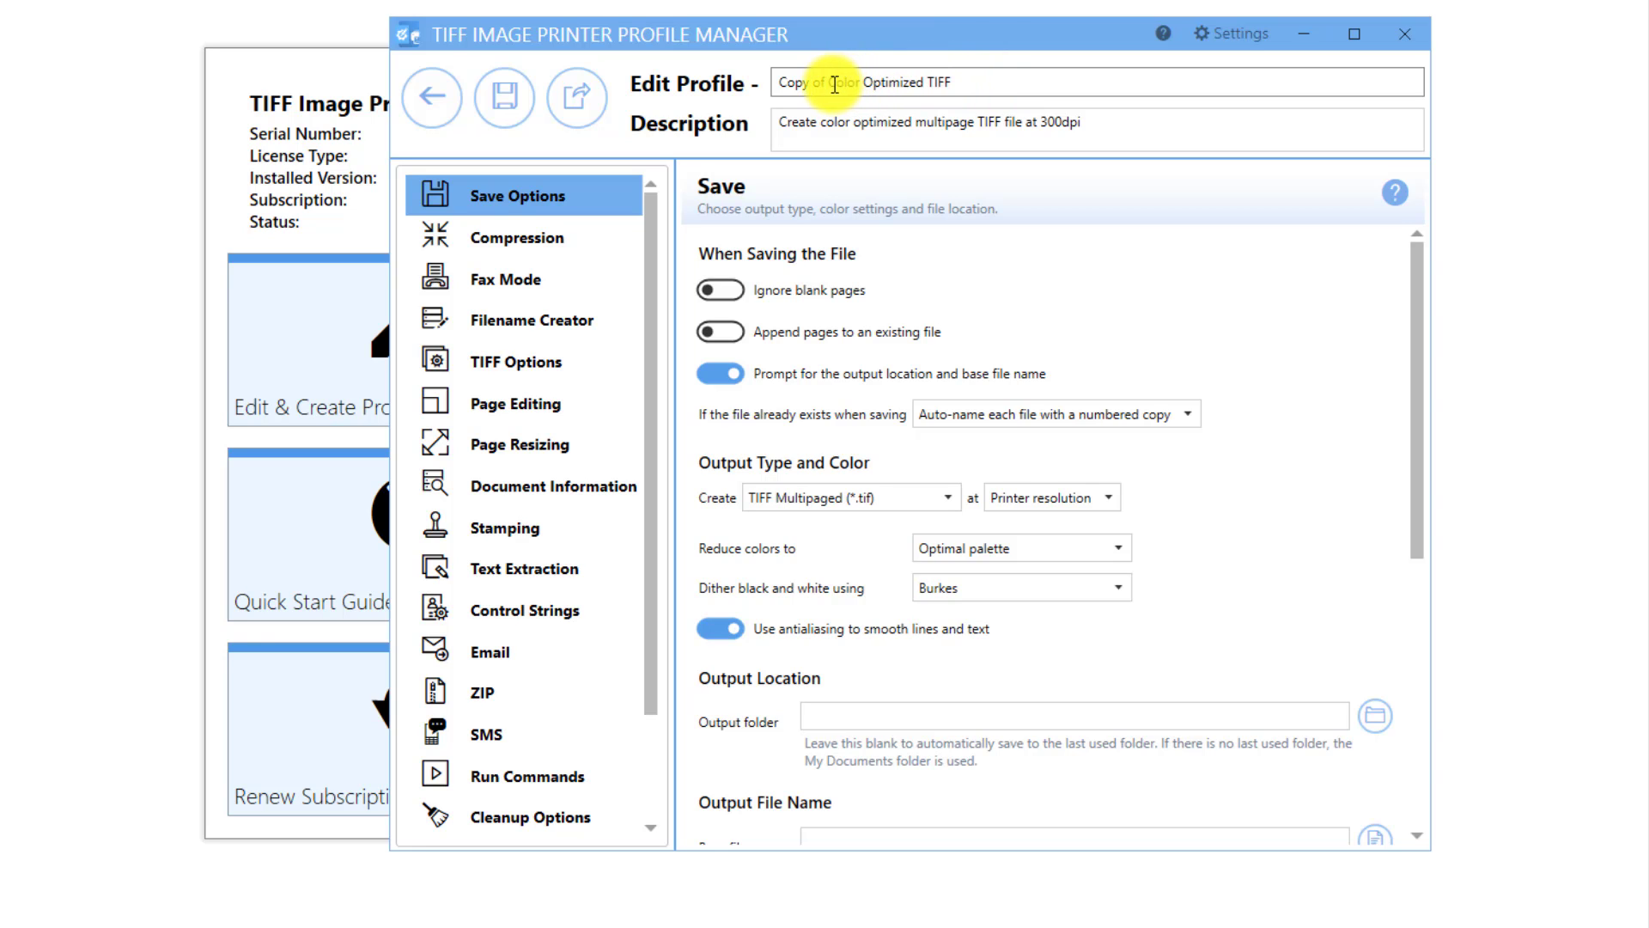
# - Rename the copied profile "Color Optimized TIFF - with ZIP" and append "with ZIP enabled" to its description
pyautogui.moveTo(830, 82); pyautogui.dragTo(784, 83)
pyautogui.press('BackSpace')
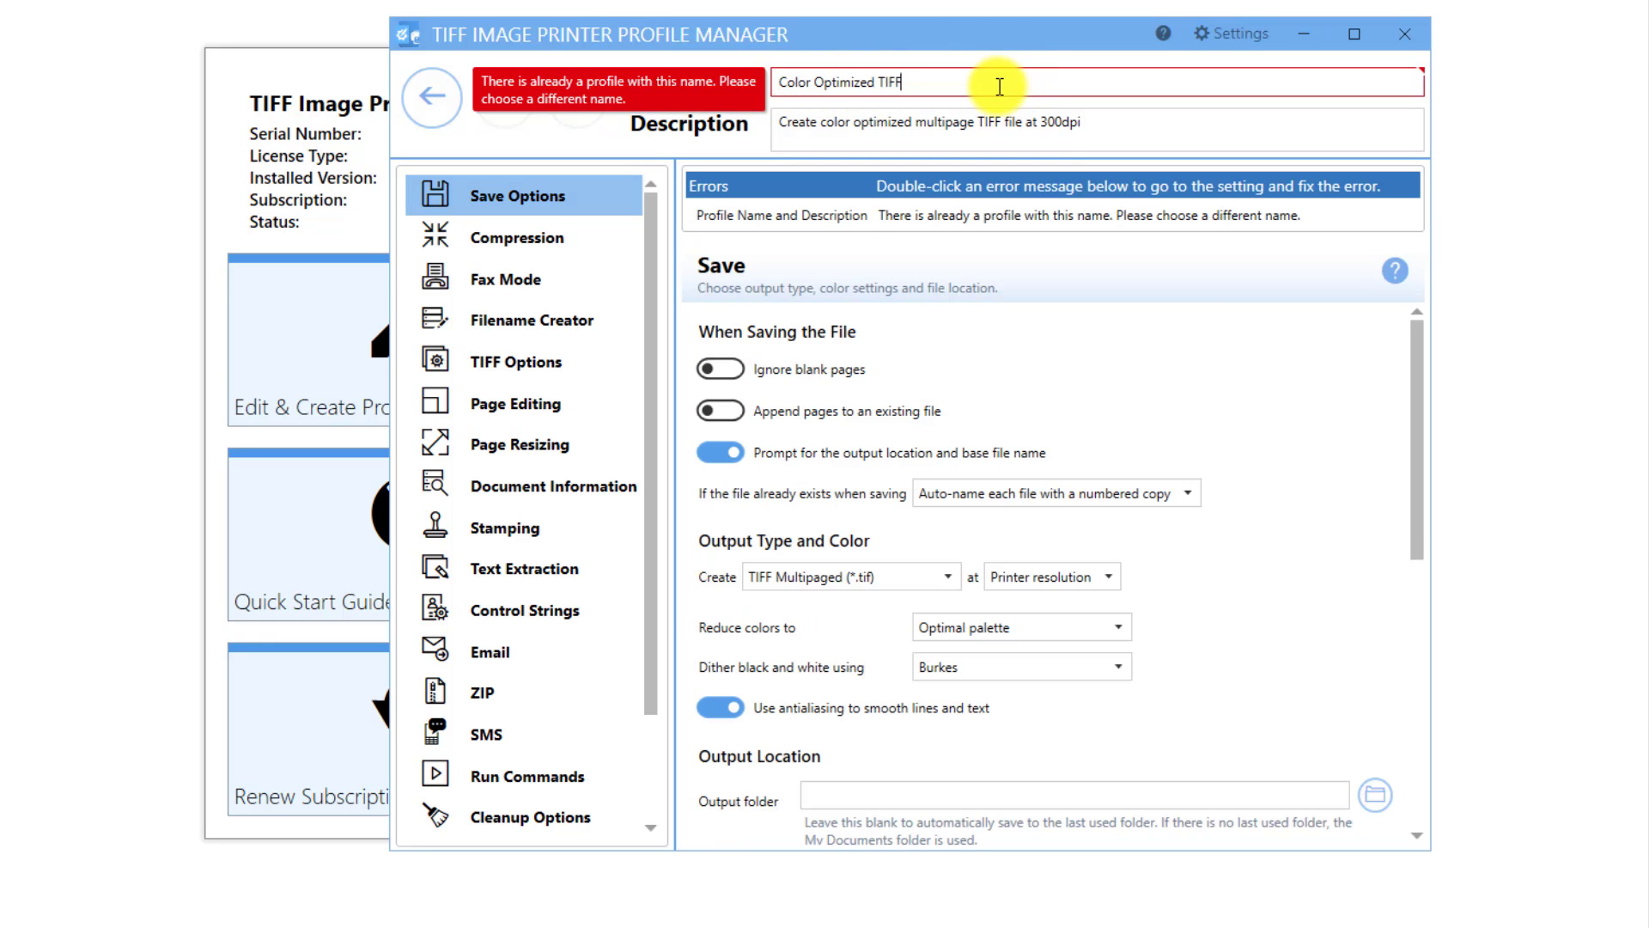
pyautogui.write('- with ')
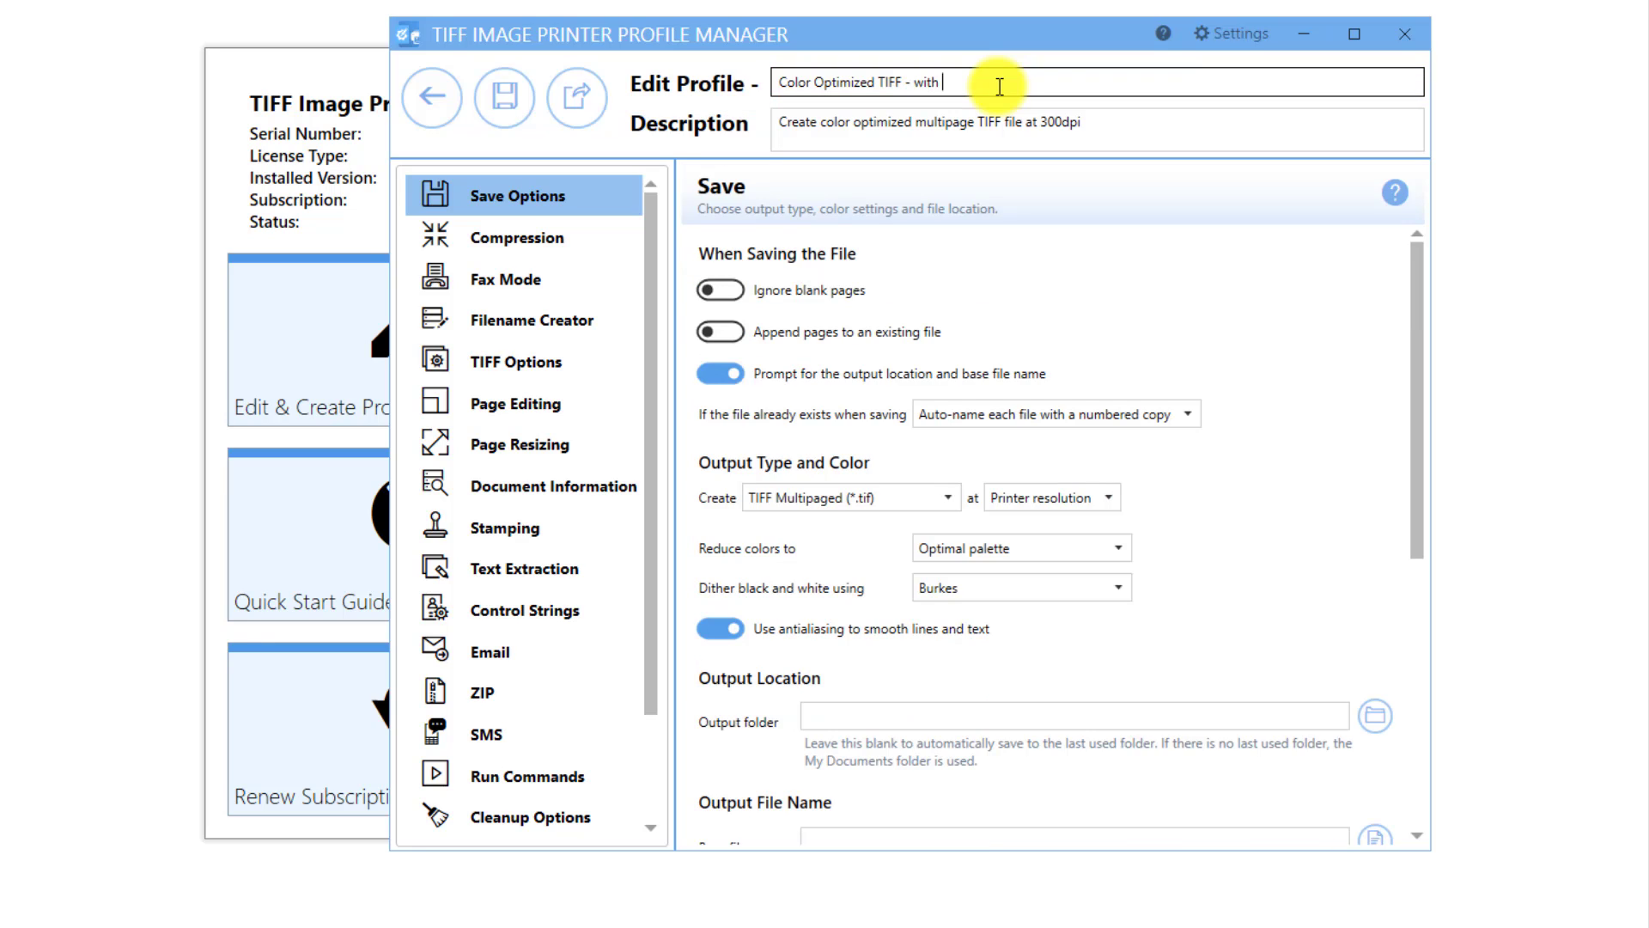
pyautogui.write('ZIP')
pyautogui.click(1120, 118)
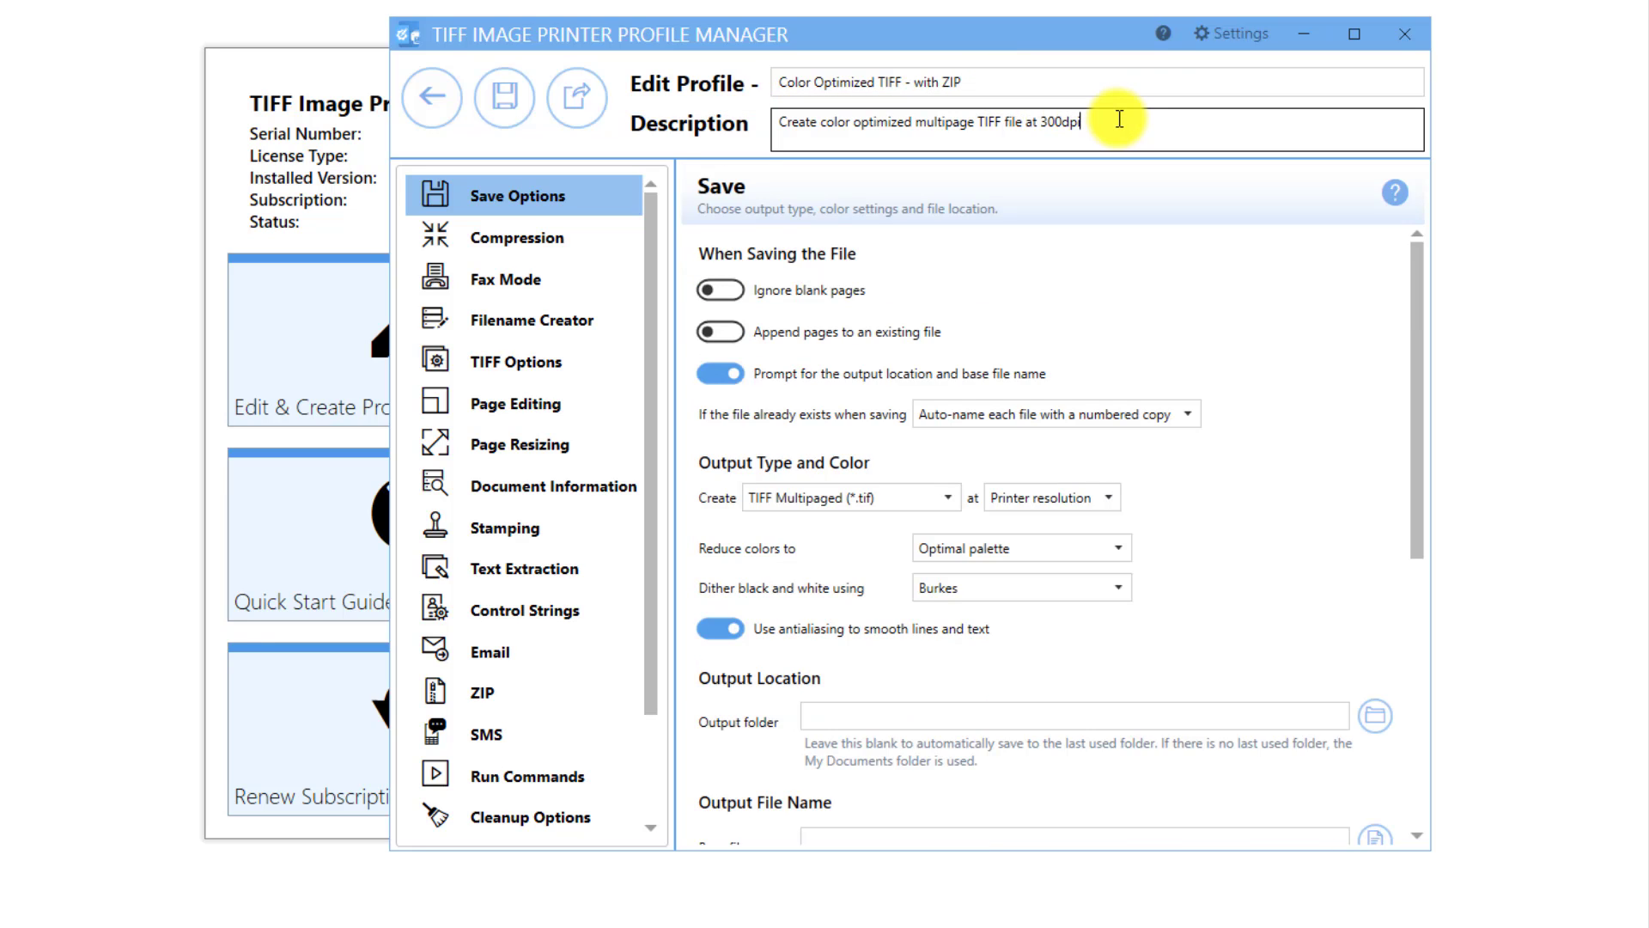
pyautogui.write('with ZIP enabled')
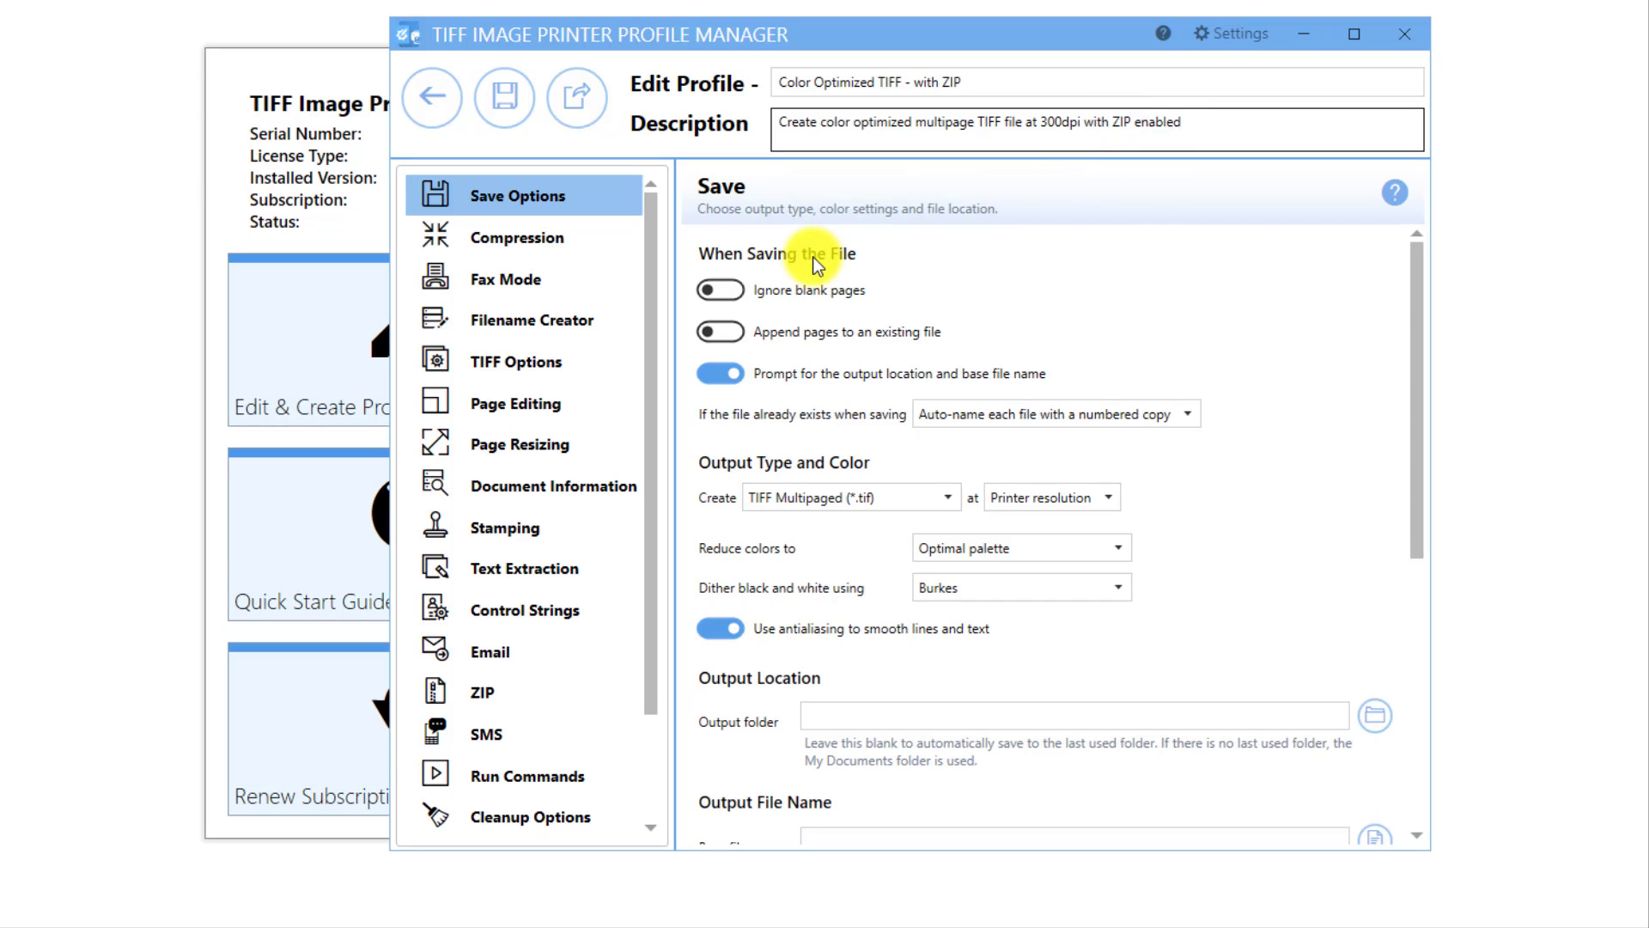
# - Enable zipping of created documents into a single file or sequence, with C:\PEERNET\Output as the ZIP file path
pyautogui.click(501, 695)
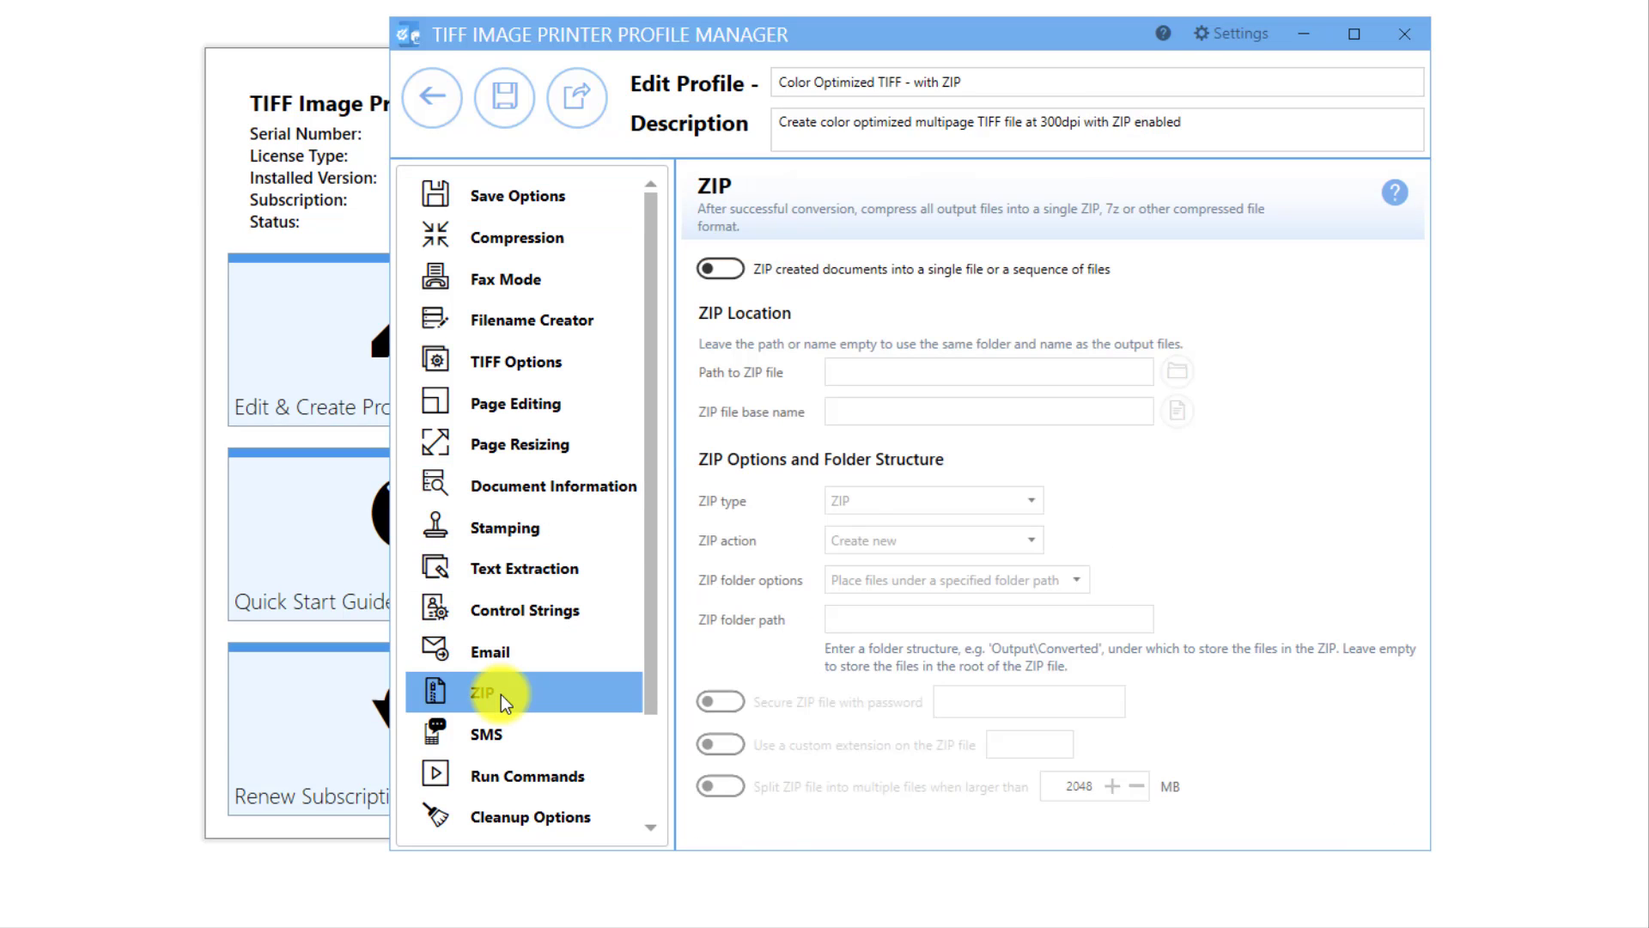
pyautogui.click(714, 269)
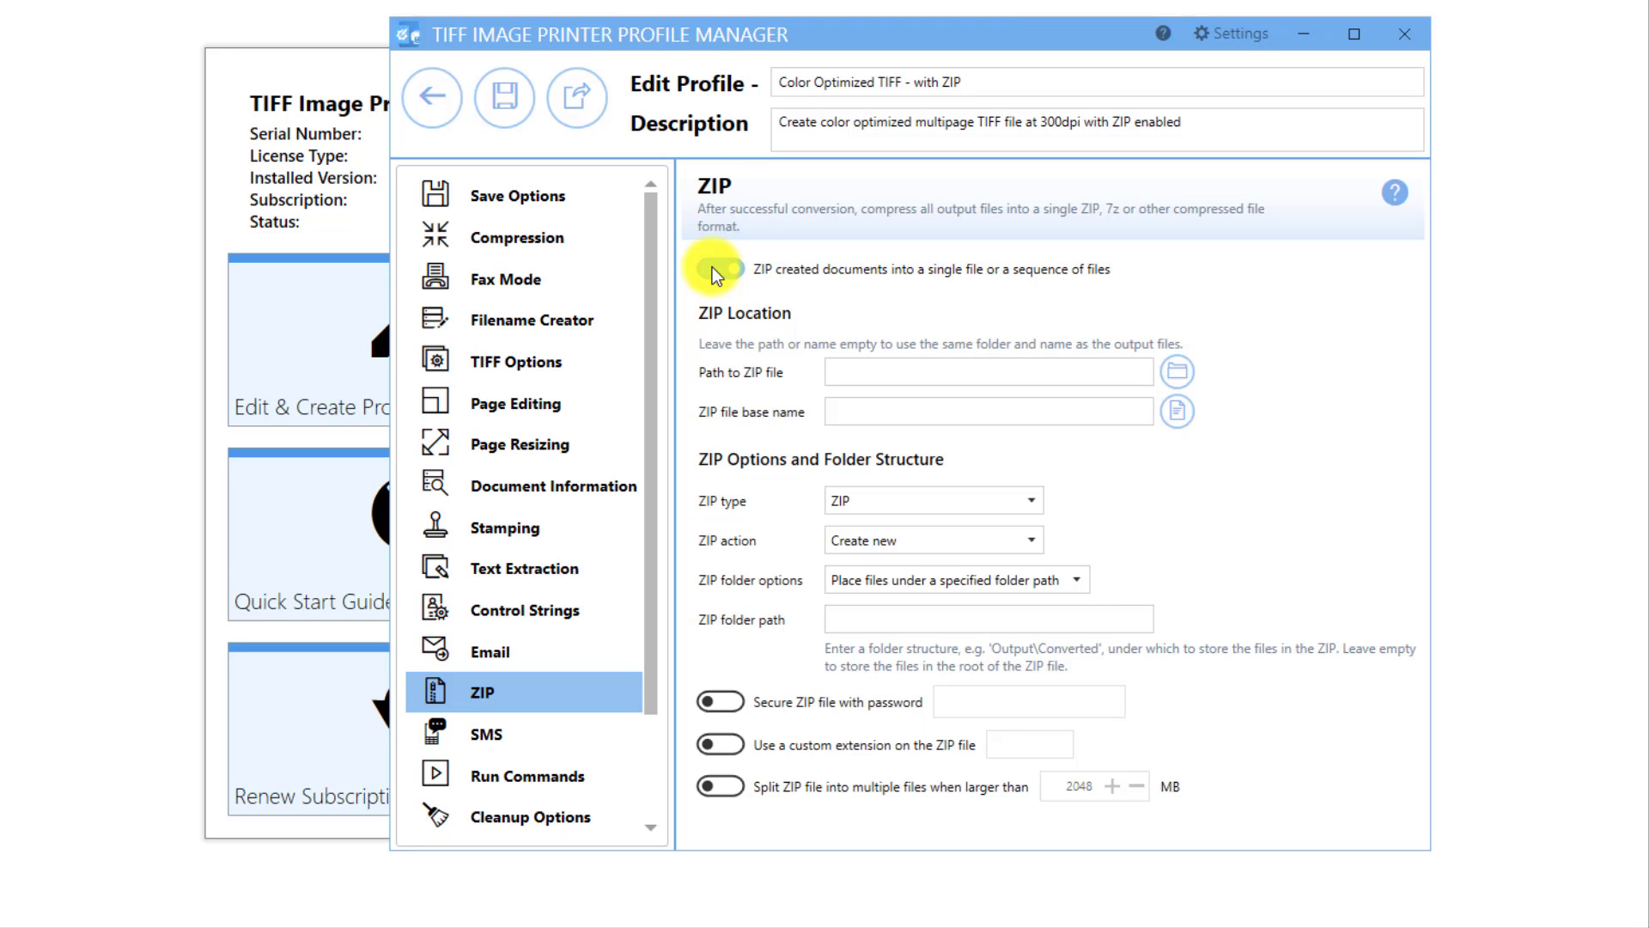
pyautogui.click(850, 364)
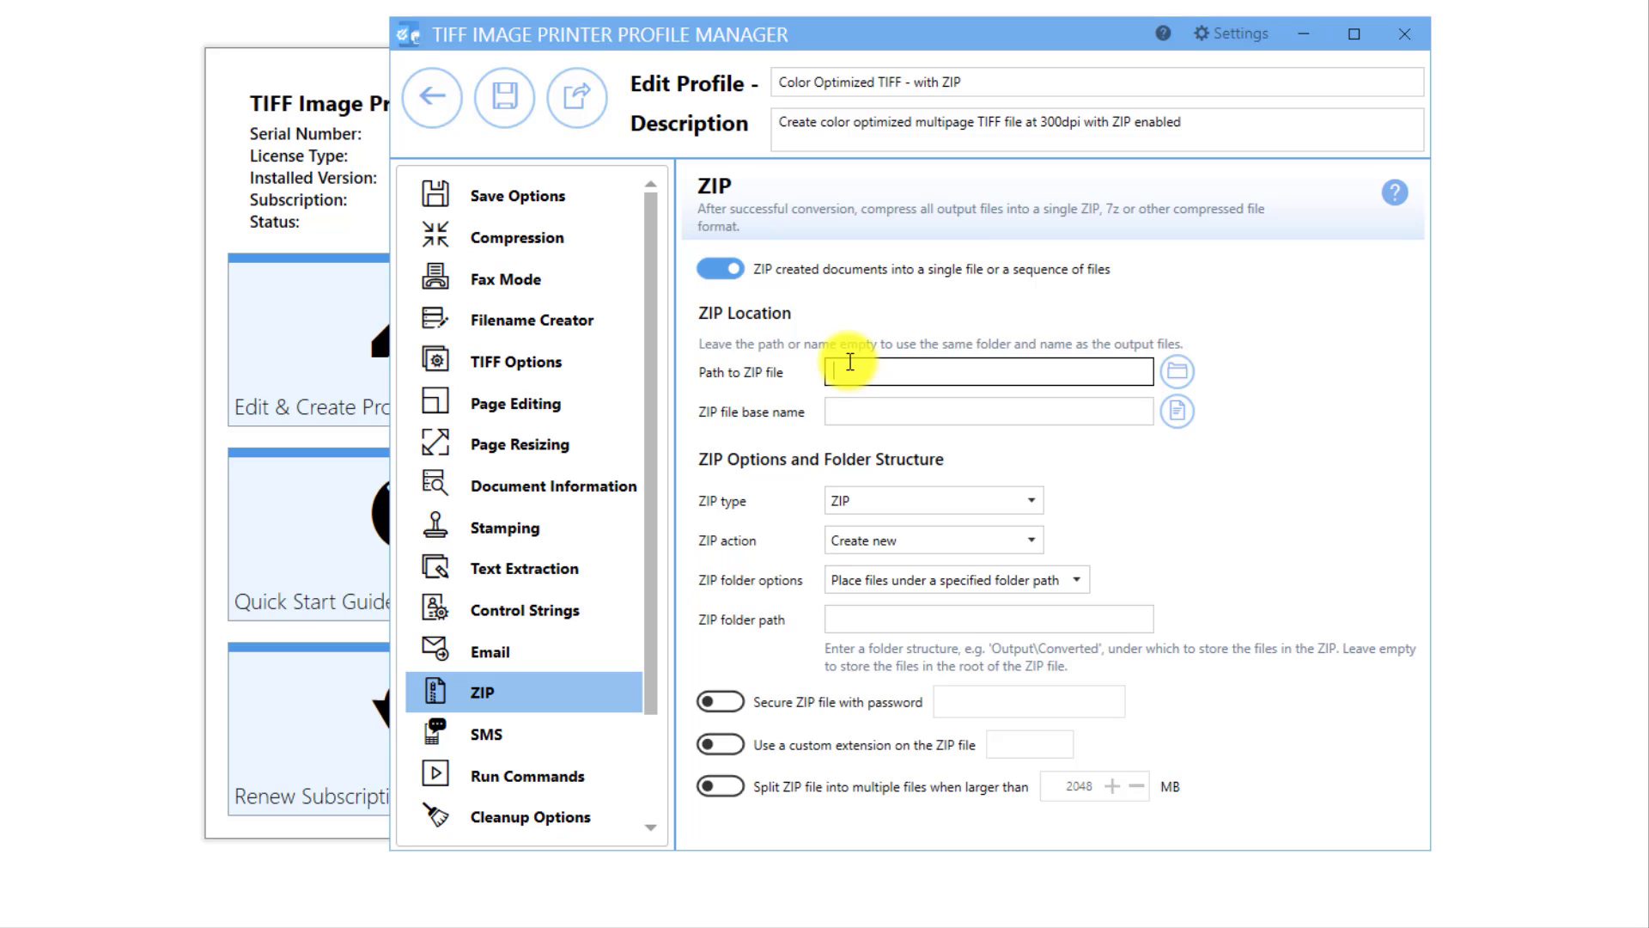
pyautogui.click(1174, 366)
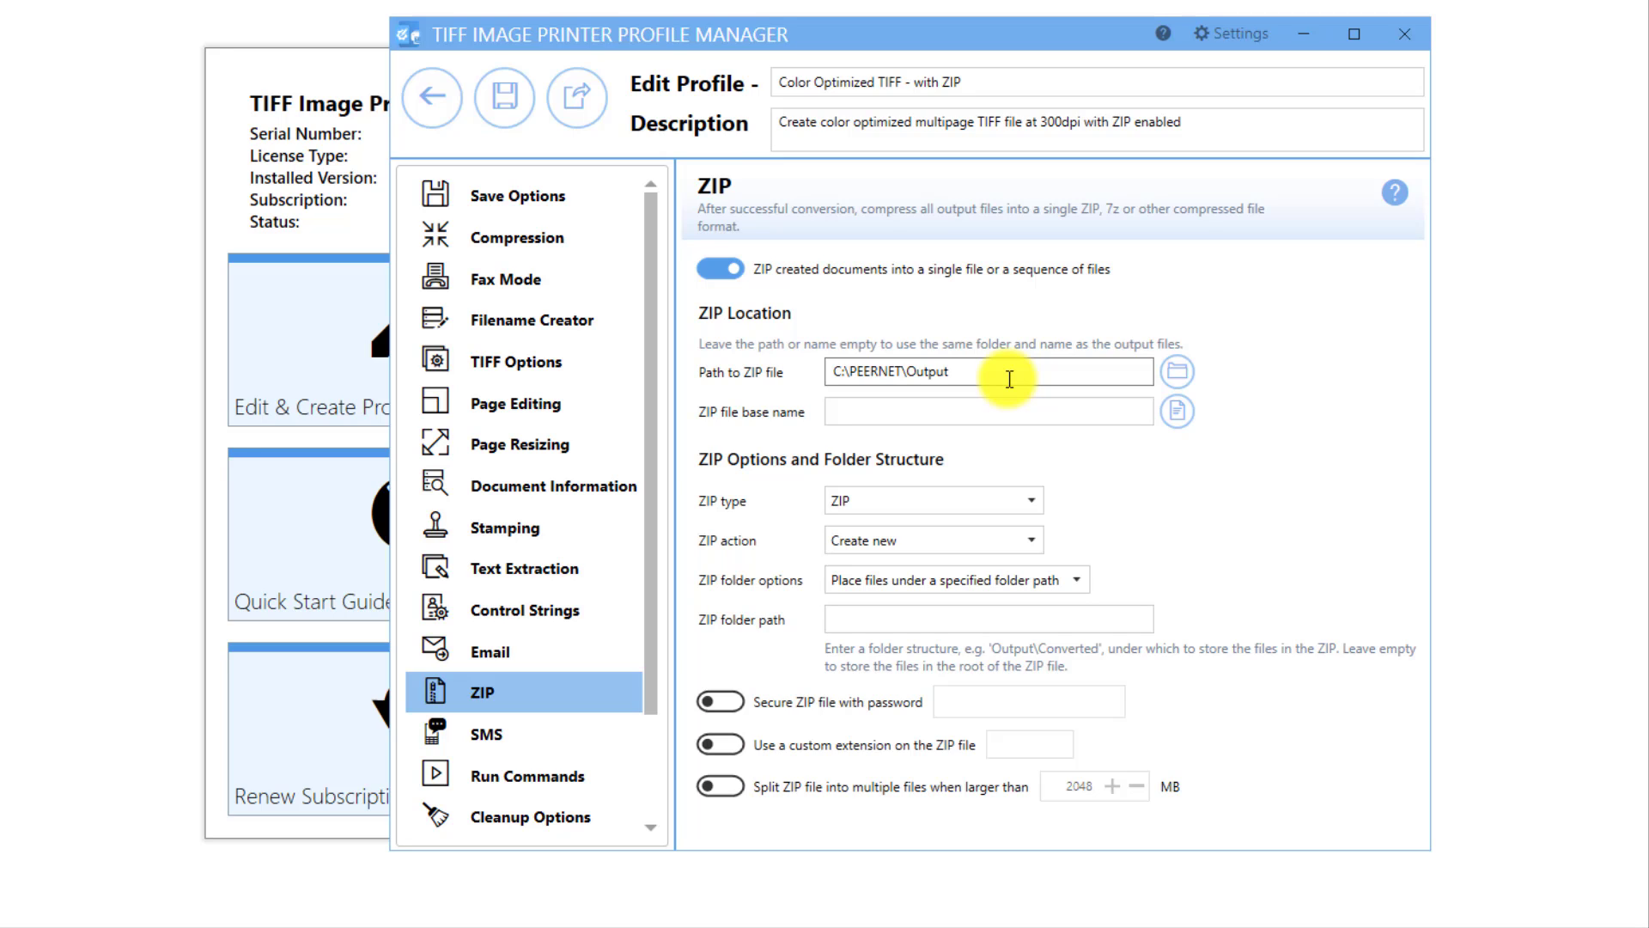
pyautogui.click(1009, 378)
pyautogui.write('2')
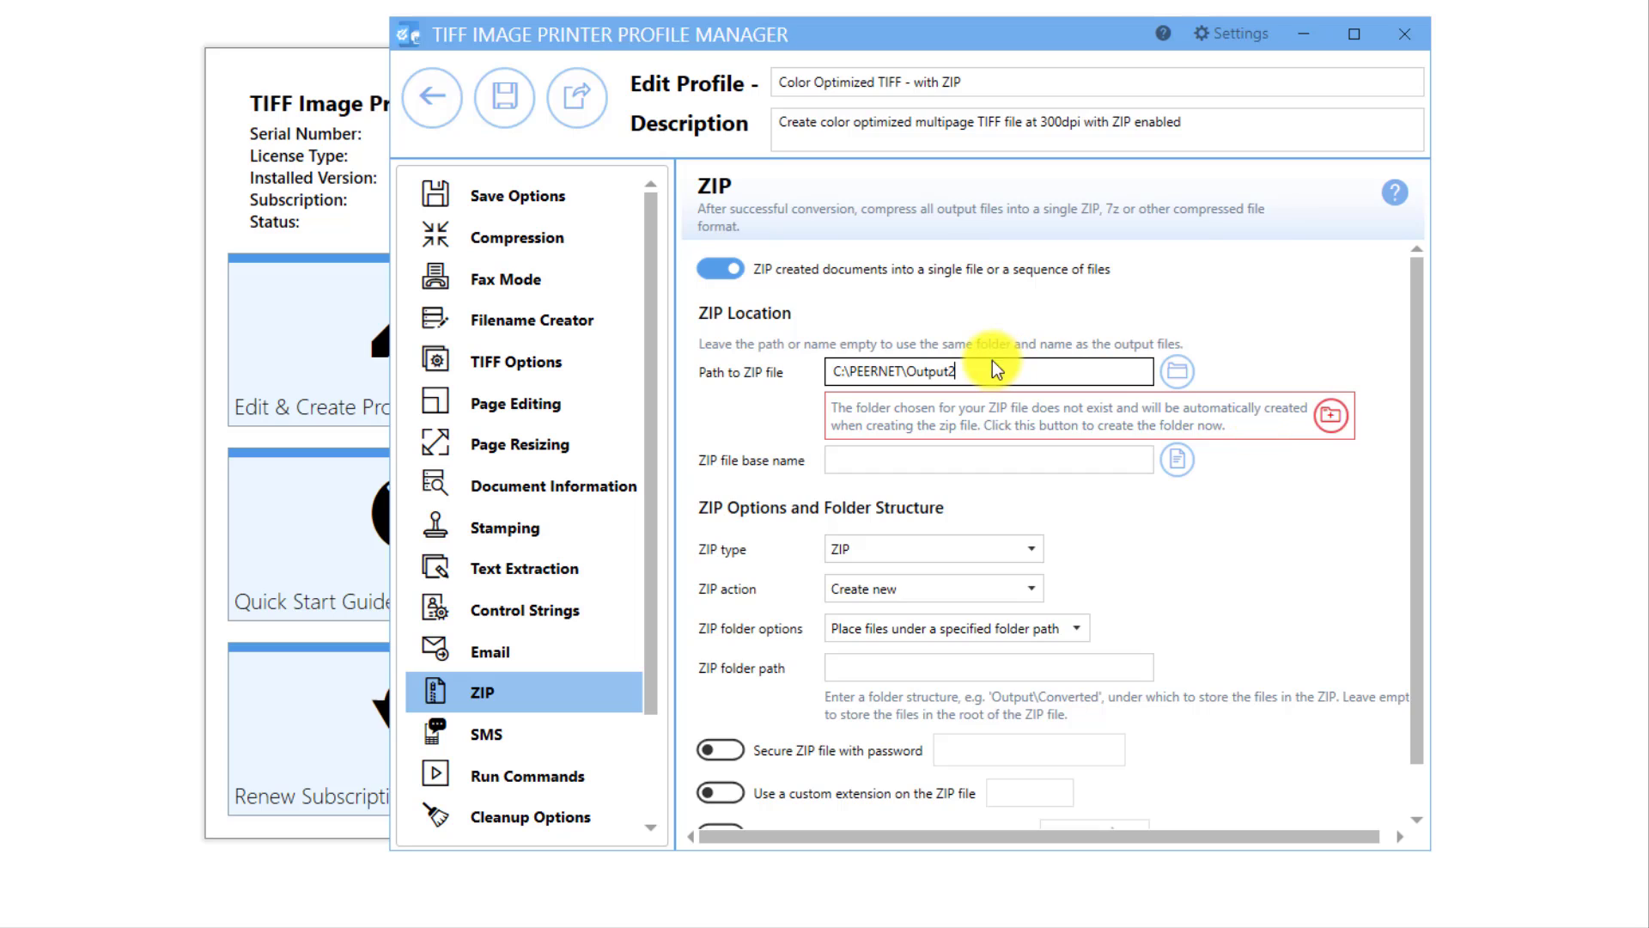
pyautogui.press('BackSpace')
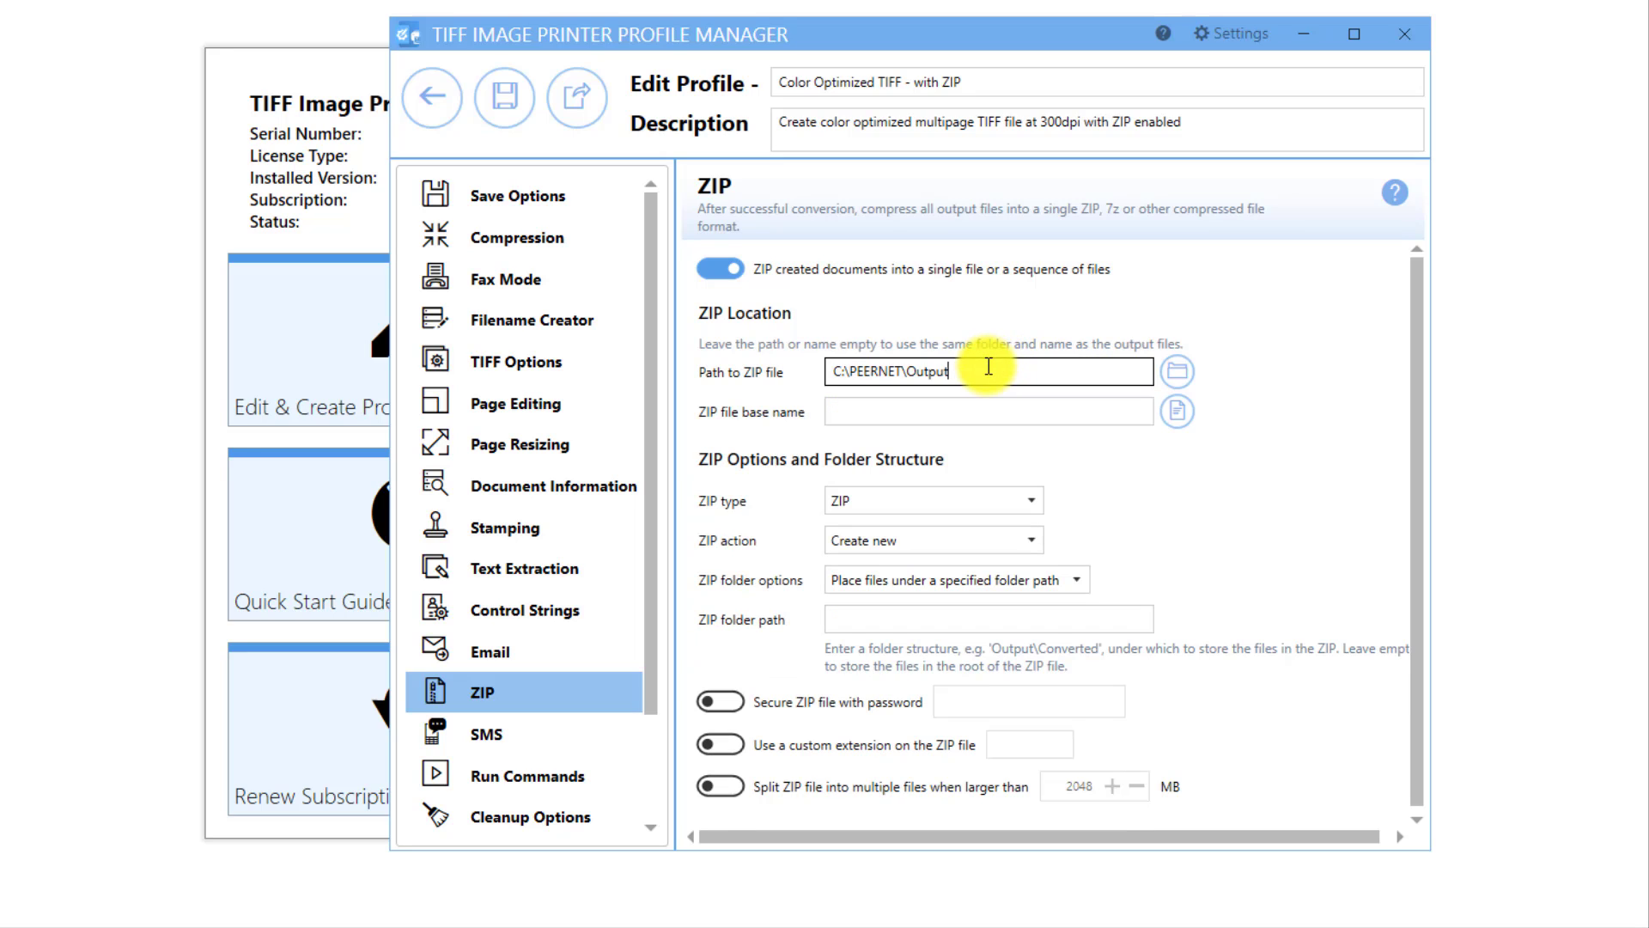
# - Examine the ZIP file base name field and the choices offered for ZIP type and ZIP action
pyautogui.click(937, 416)
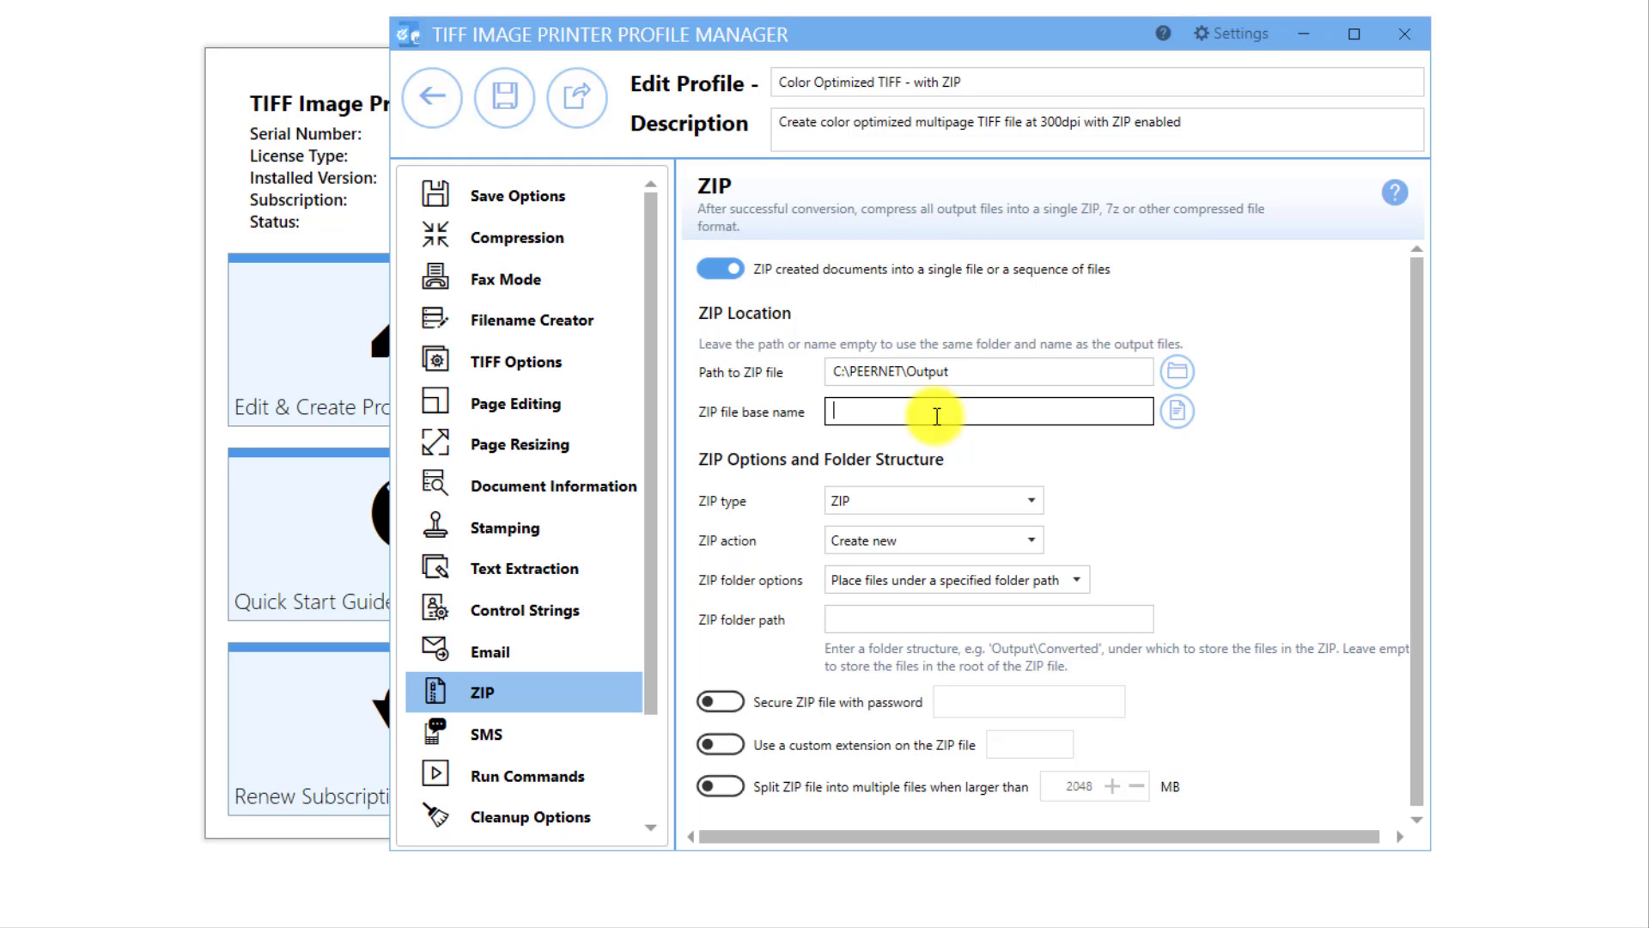
pyautogui.click(1035, 497)
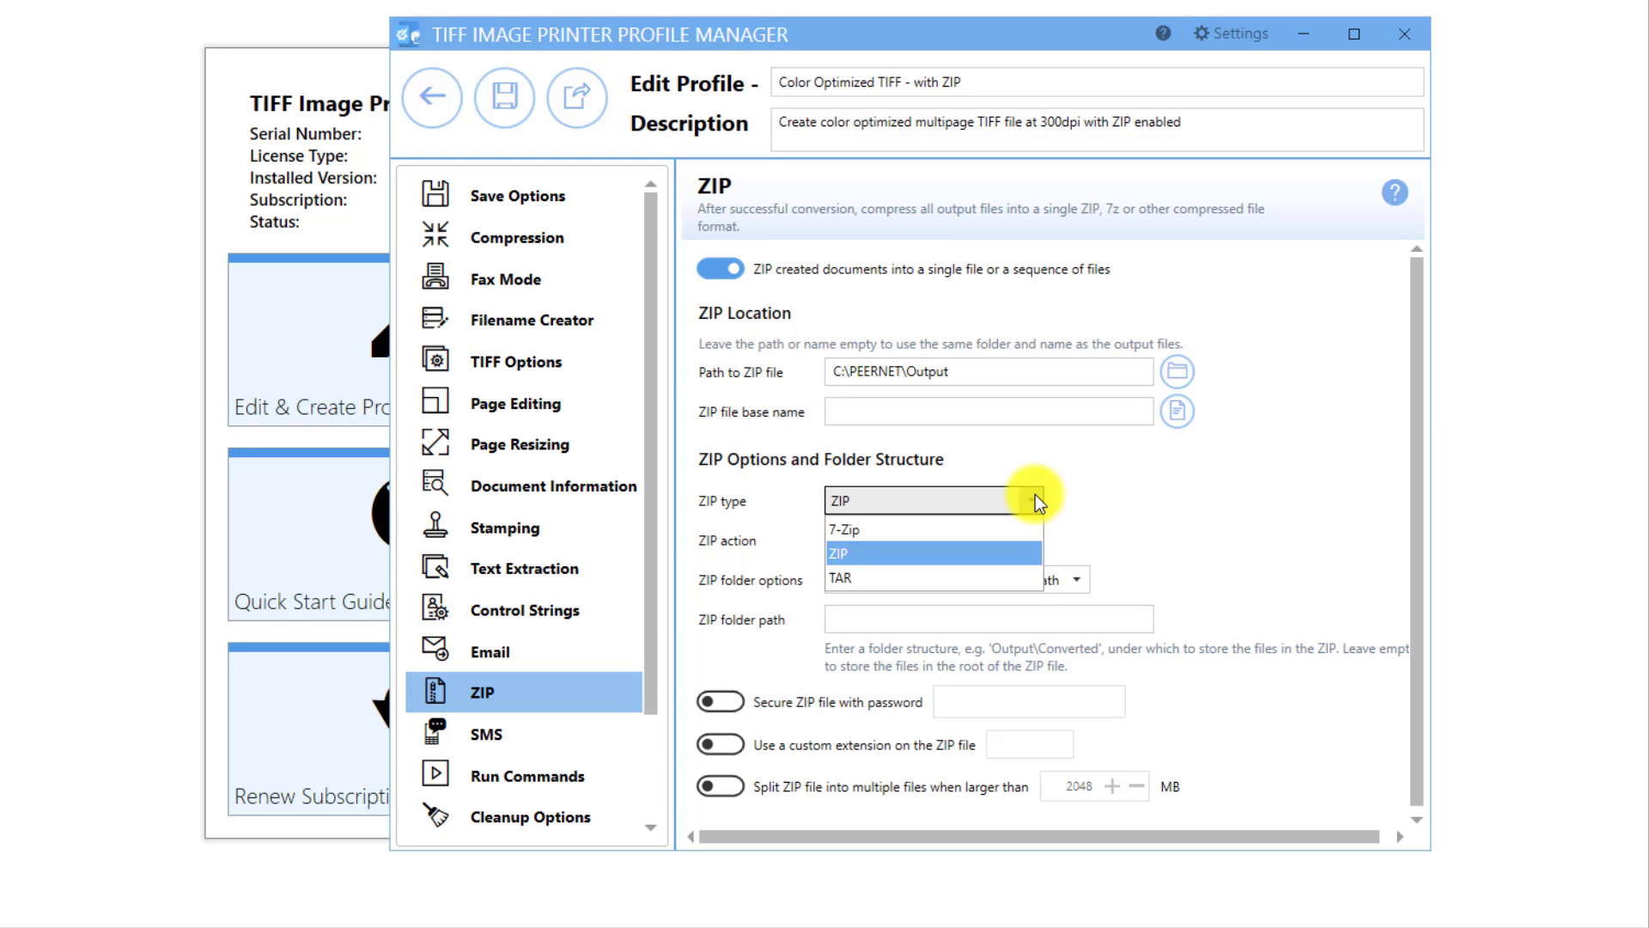
pyautogui.click(1035, 493)
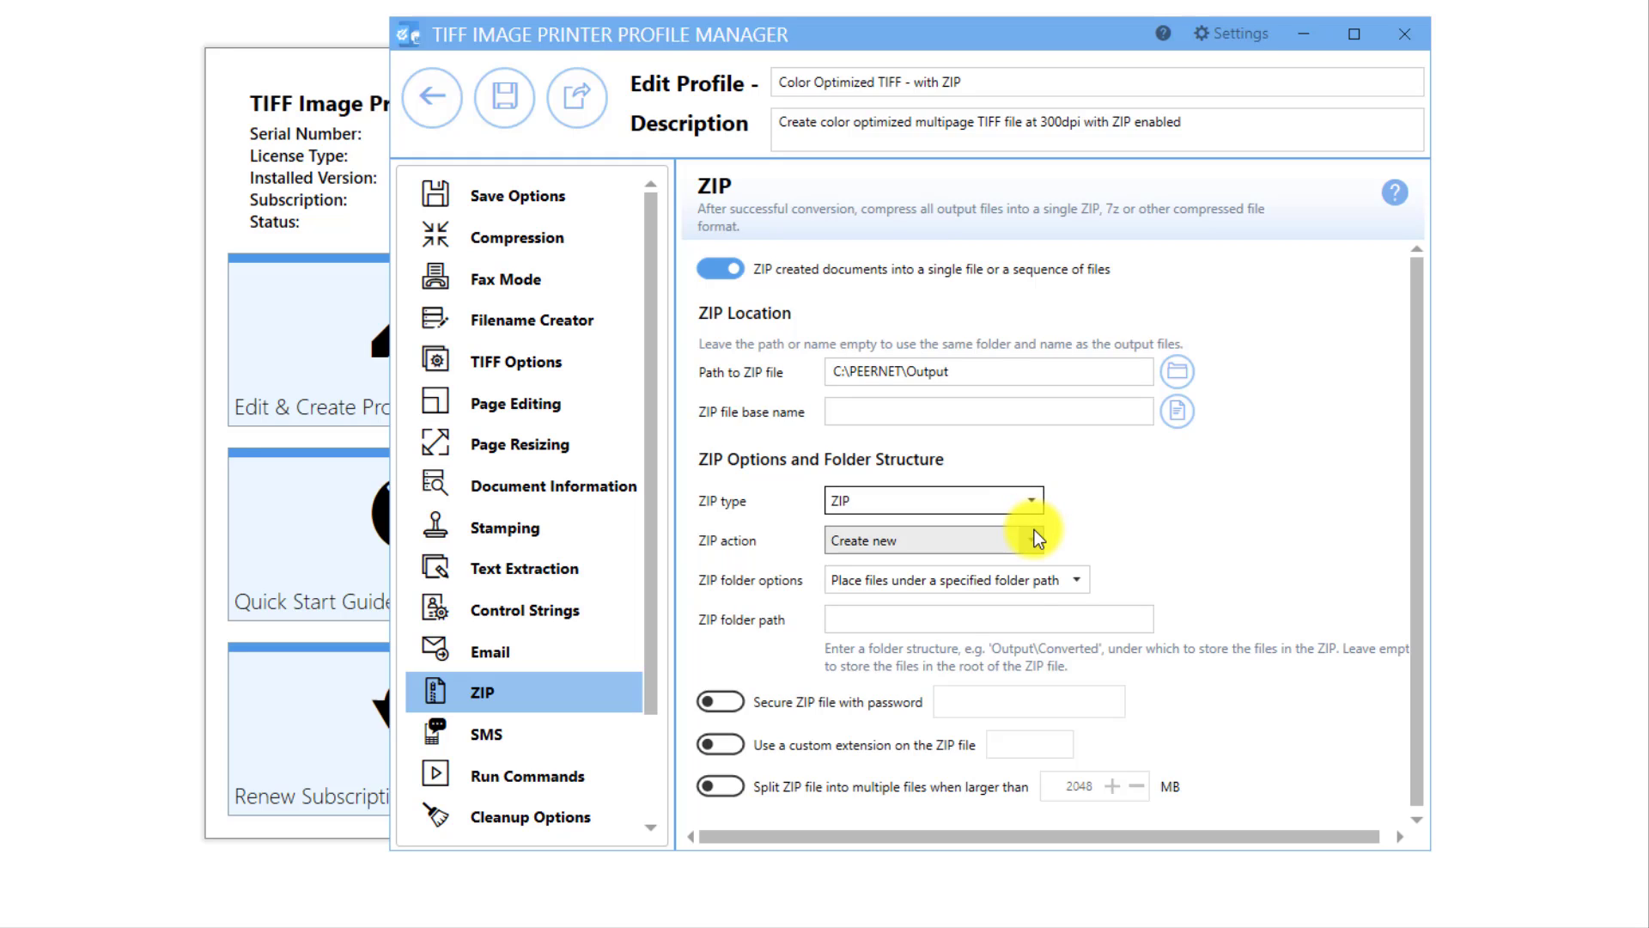
pyautogui.click(1034, 531)
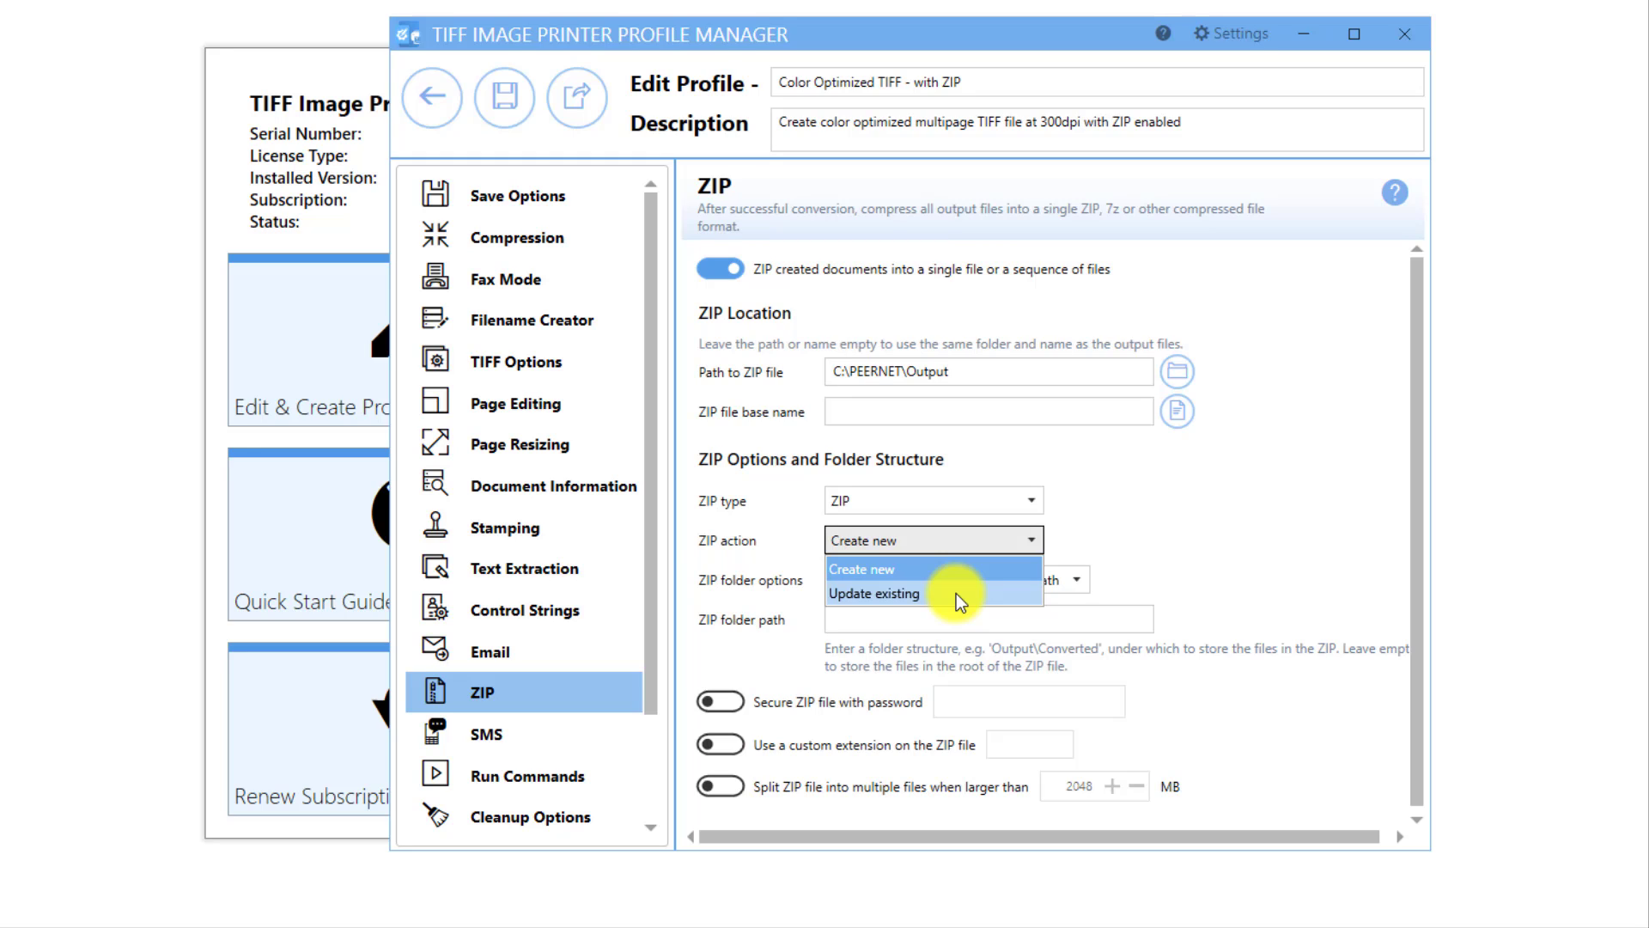
pyautogui.click(1107, 568)
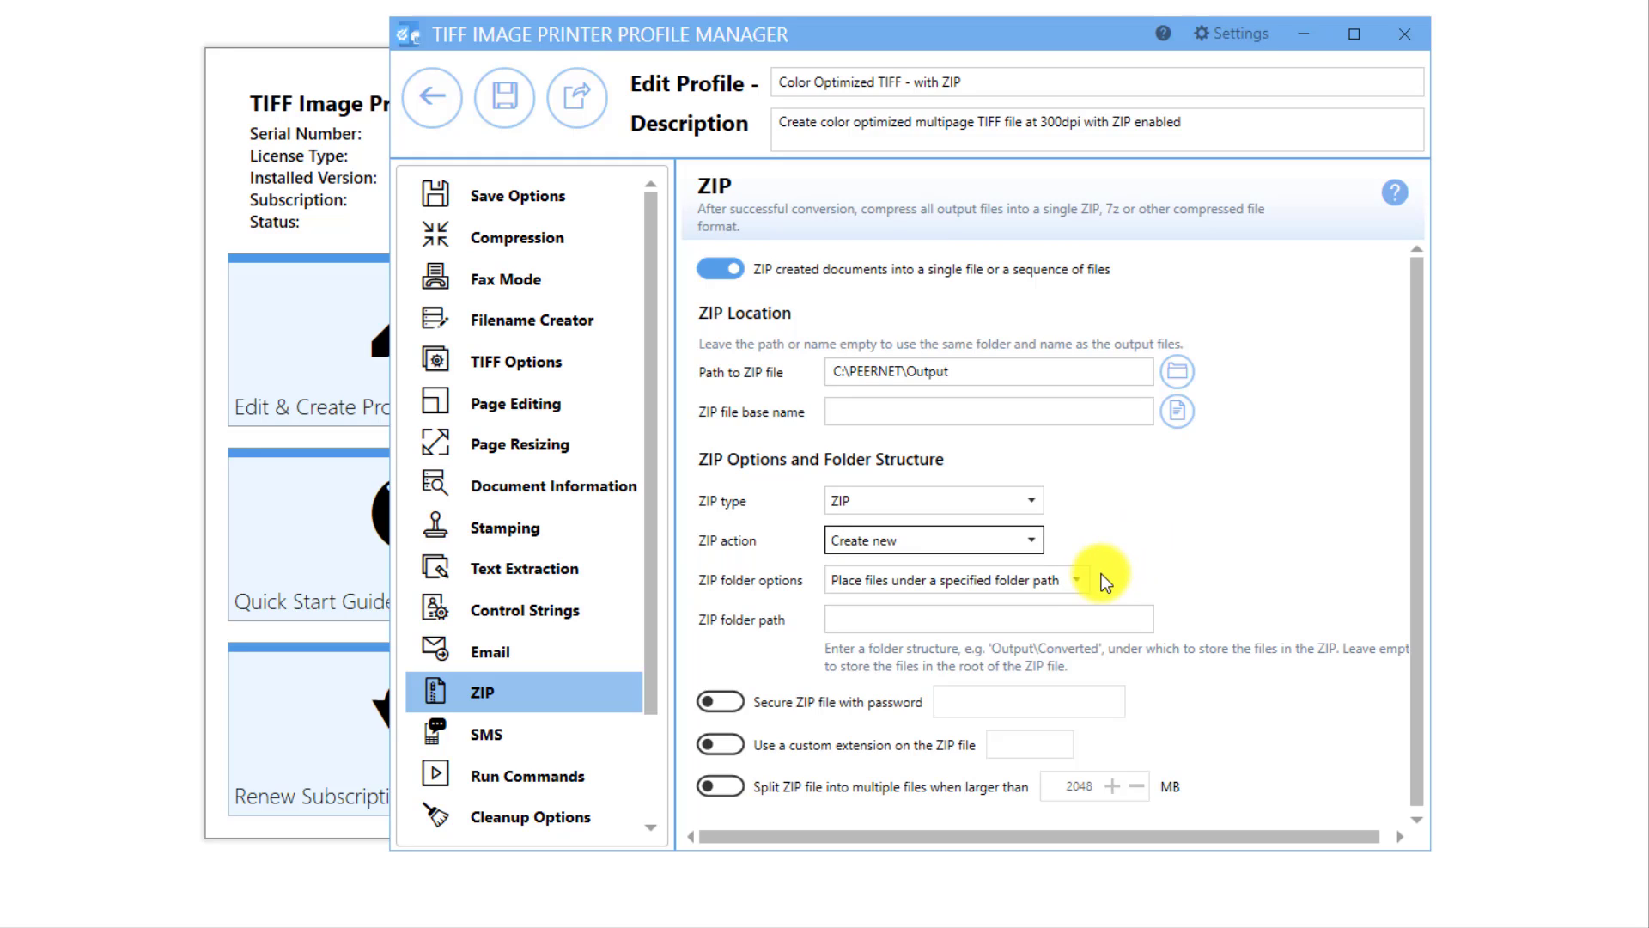
# - Set the ZIP folder options to keep the folder structure of the output files
pyautogui.click(1077, 580)
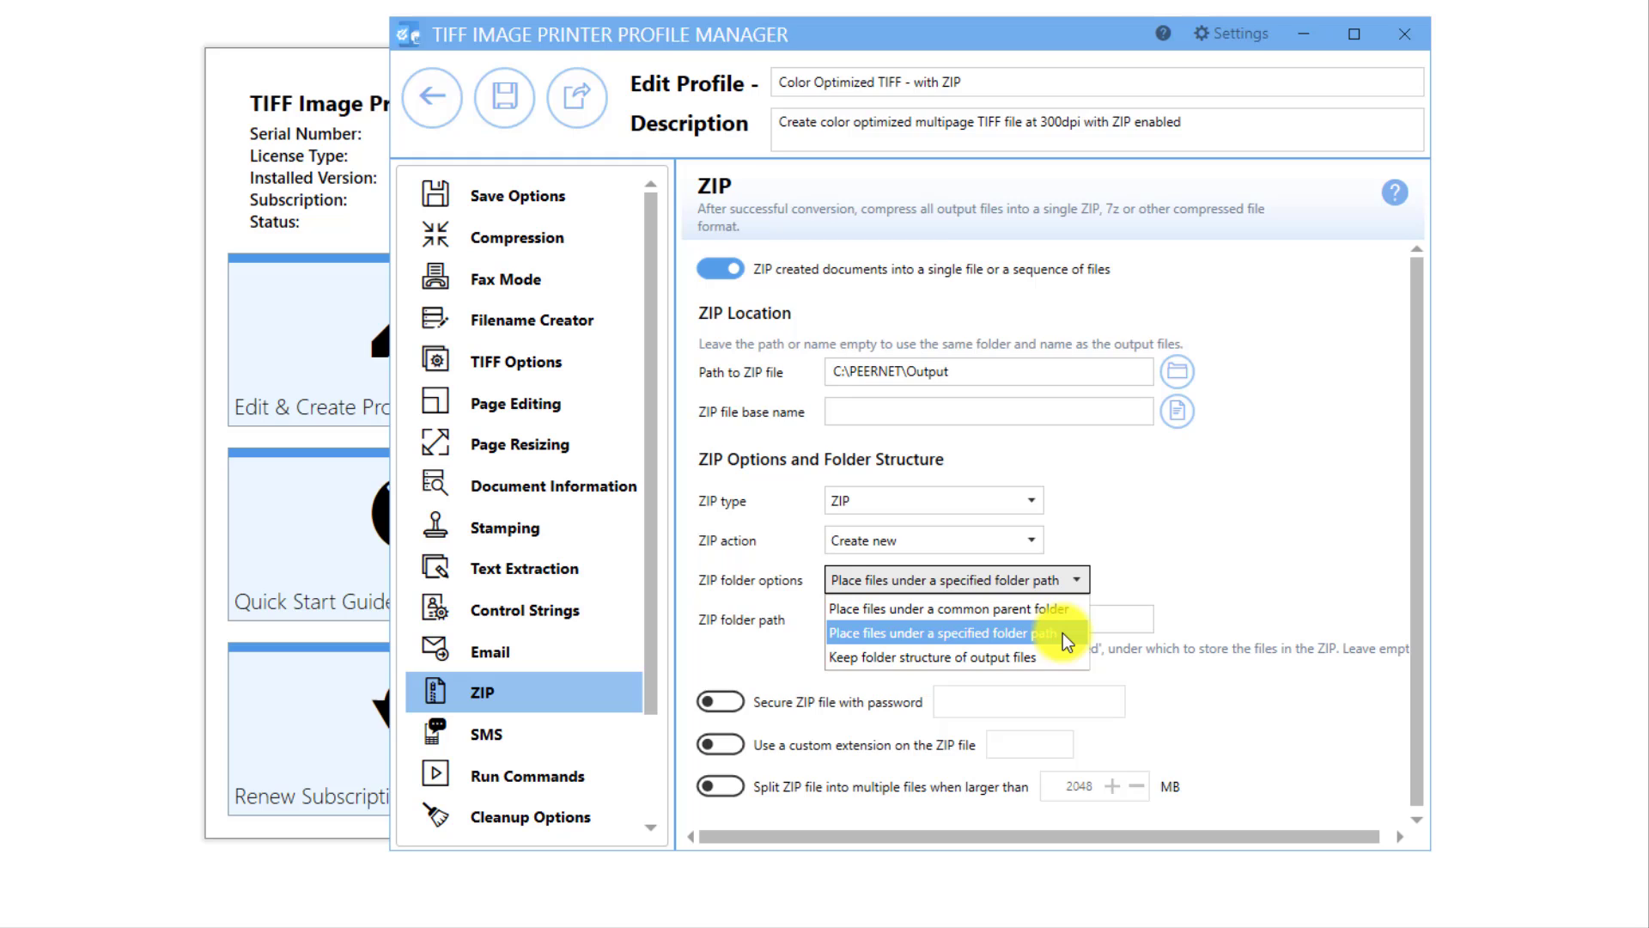
pyautogui.click(1064, 633)
pyautogui.click(1071, 620)
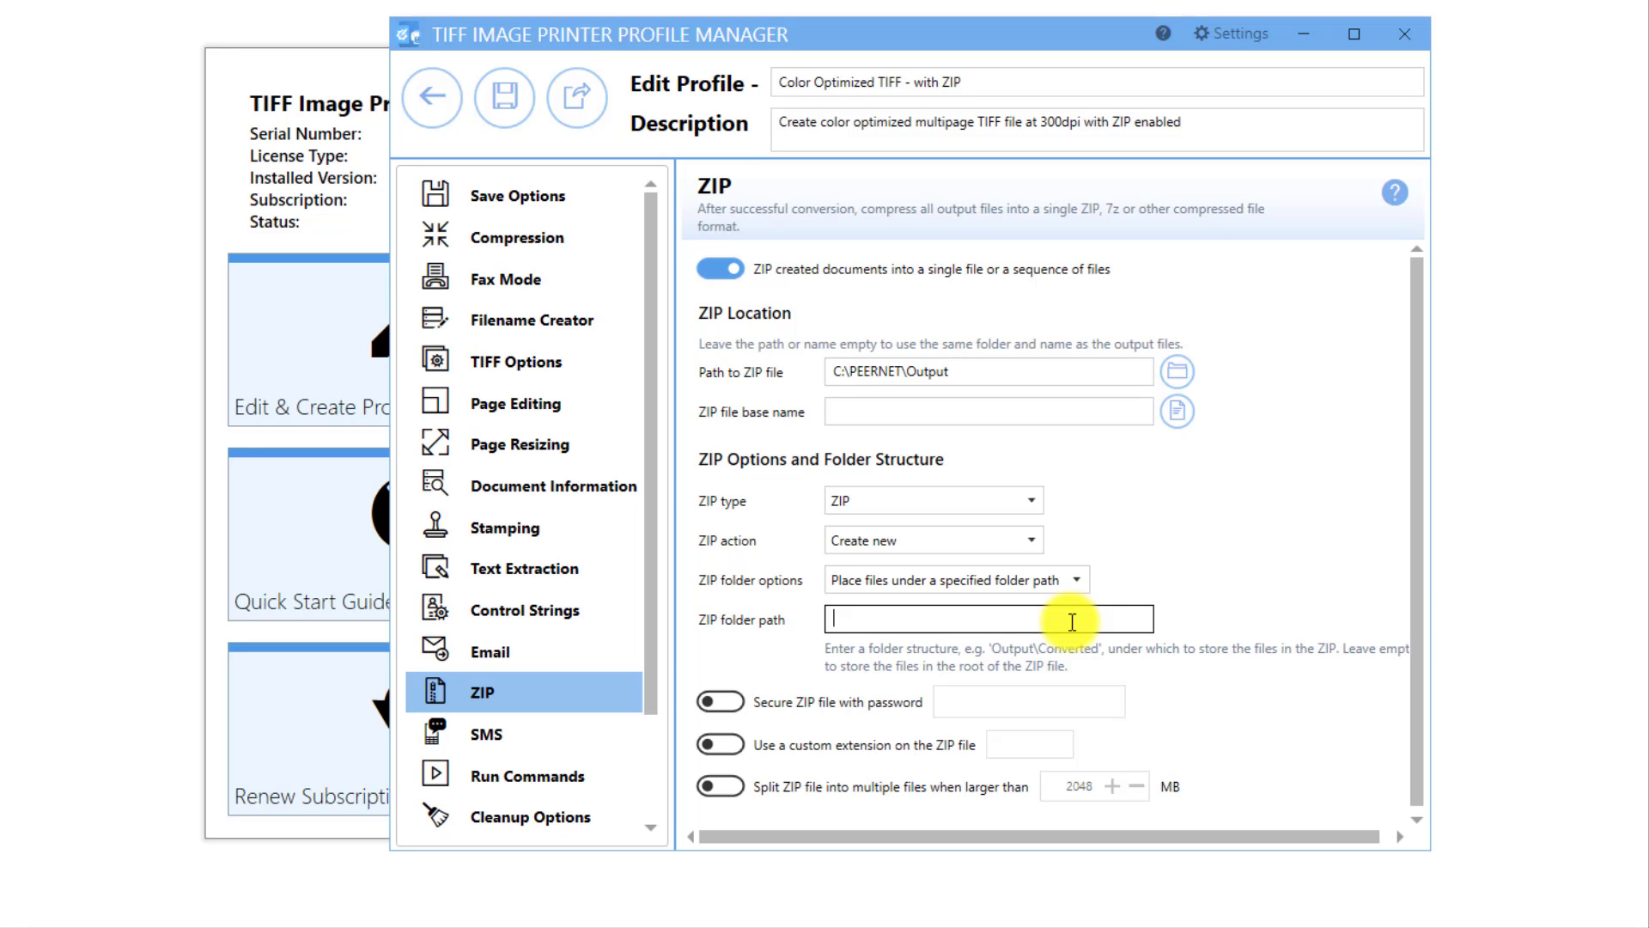
pyautogui.click(1075, 580)
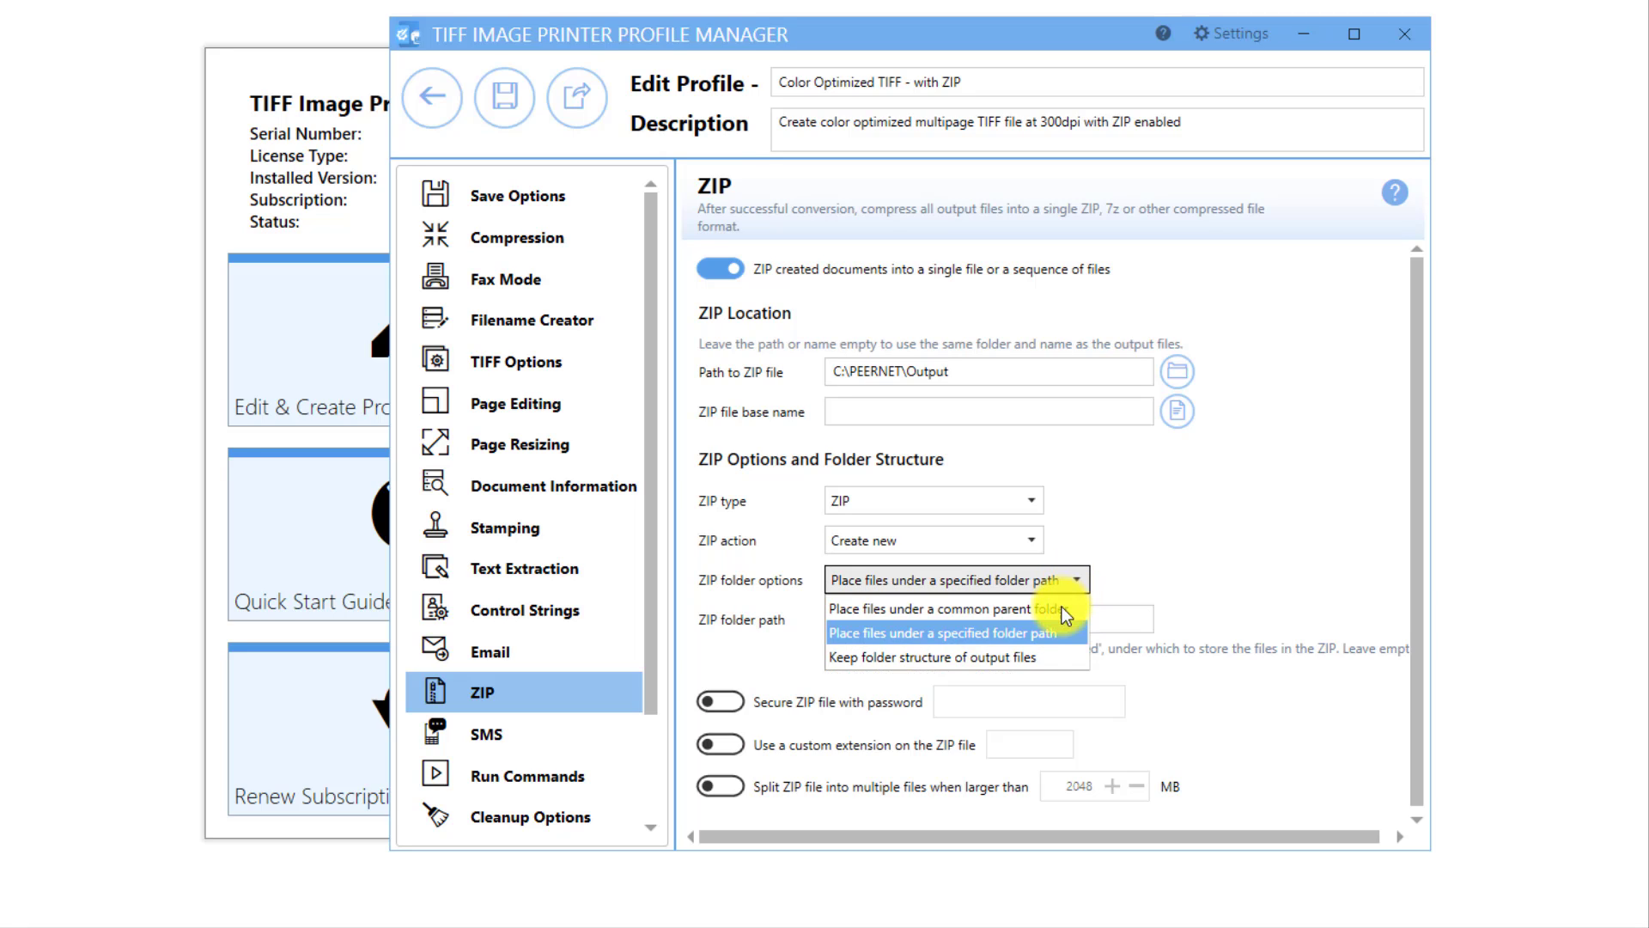
pyautogui.click(1035, 652)
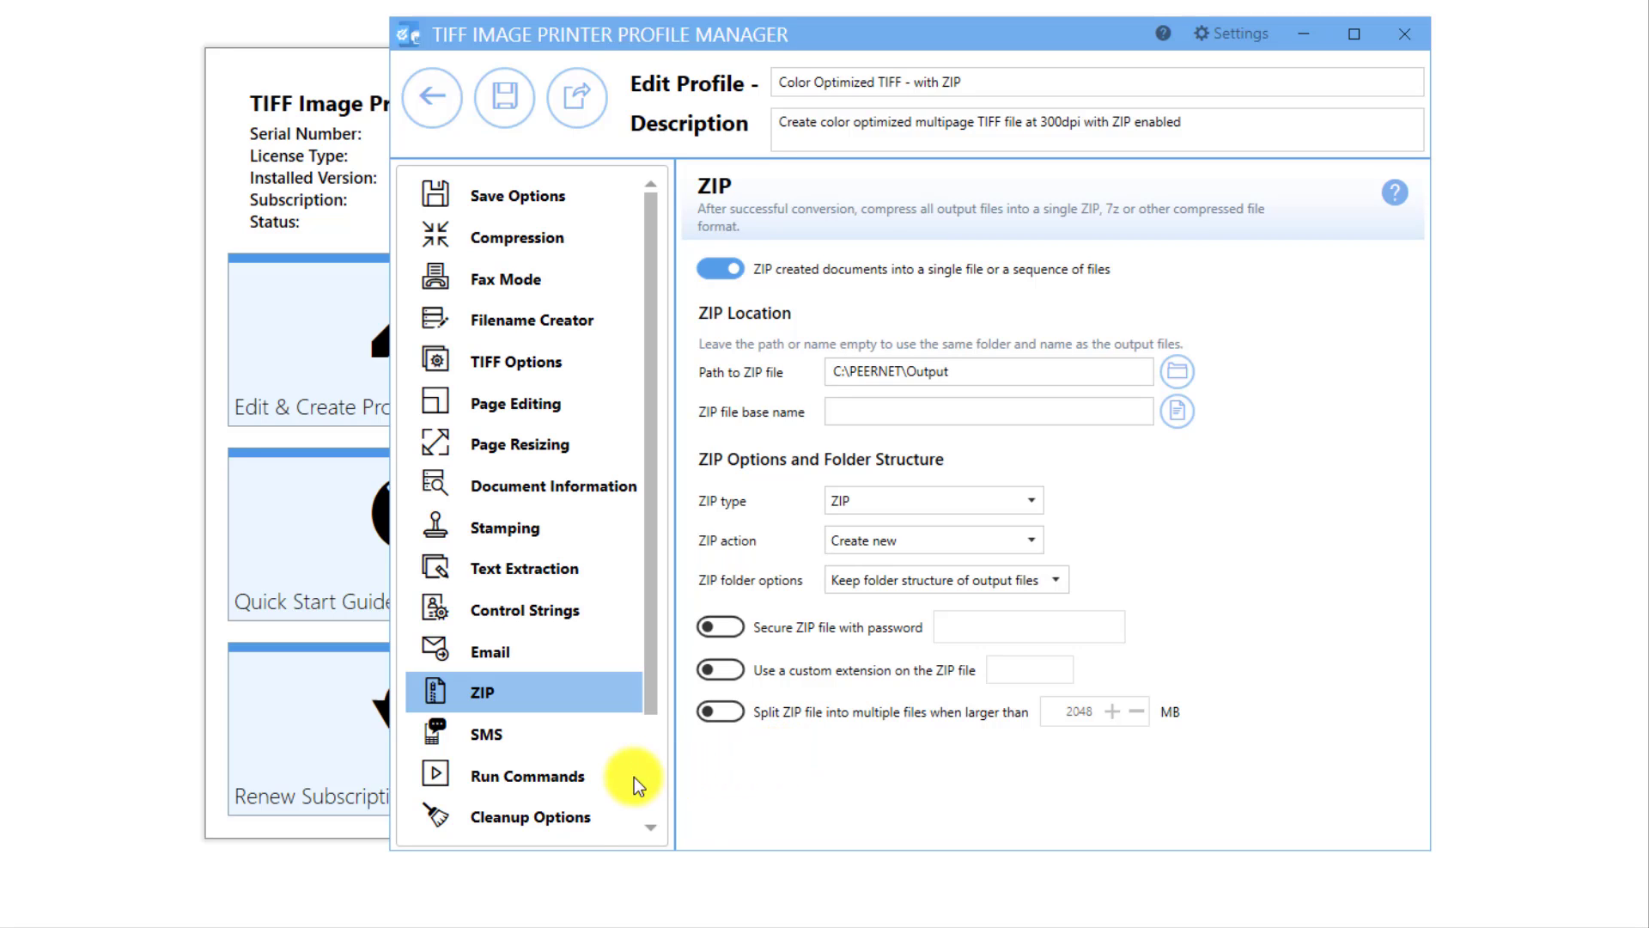
# - Set the profile's cleanup options to delete generated output files on success
pyautogui.click(586, 814)
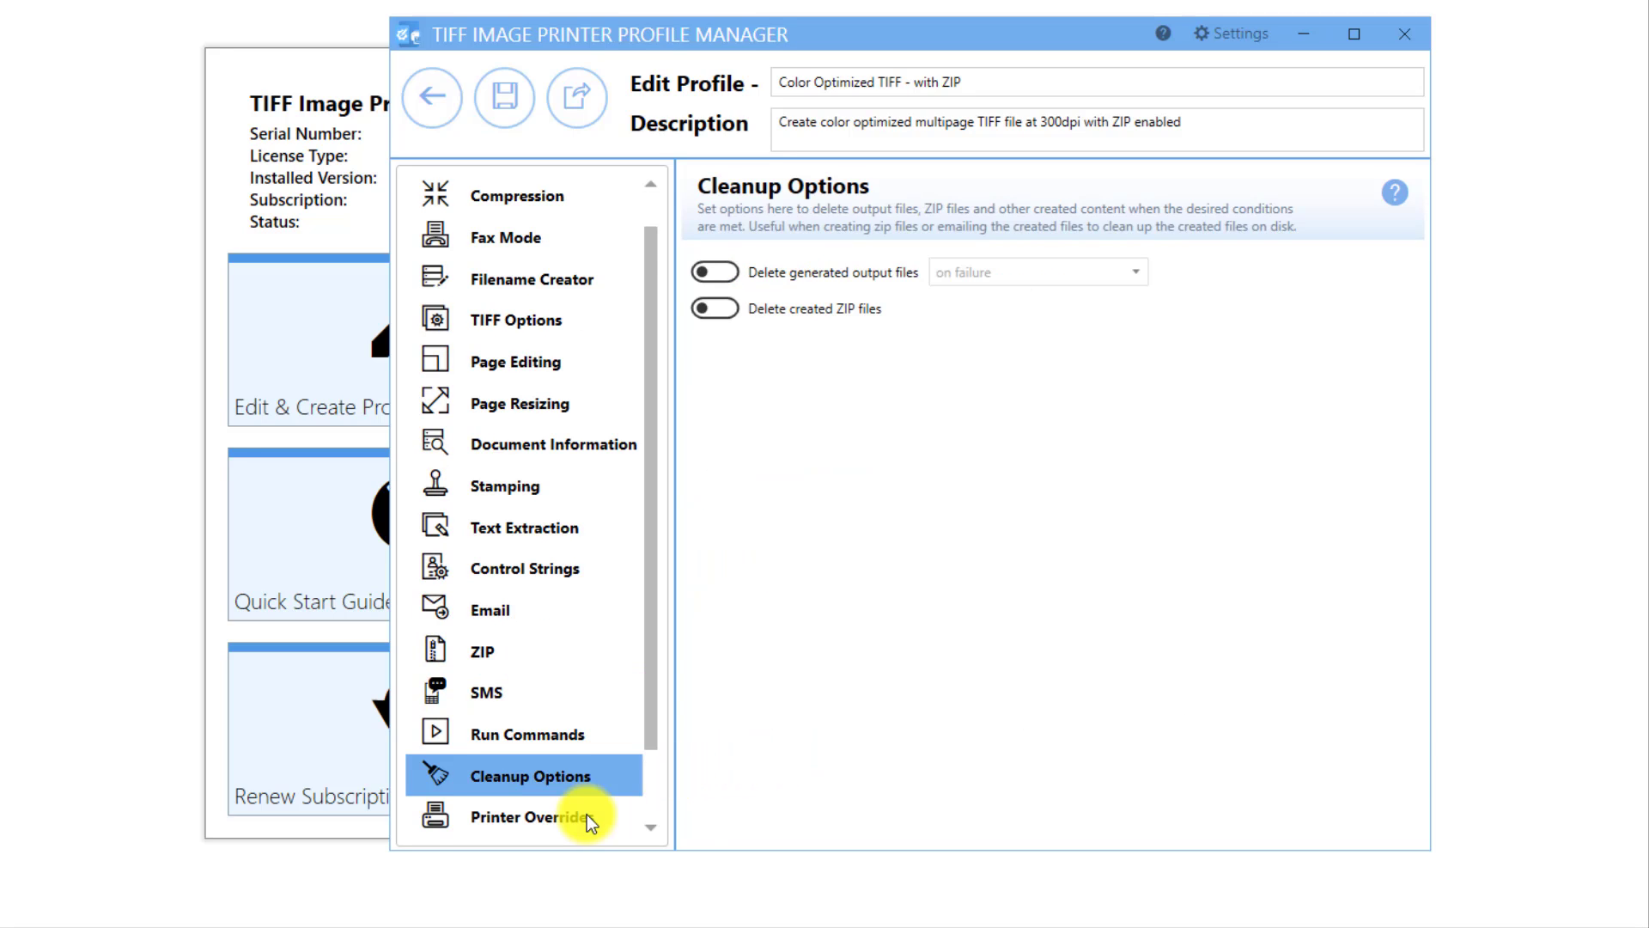
pyautogui.scroll(-1, 586, 814)
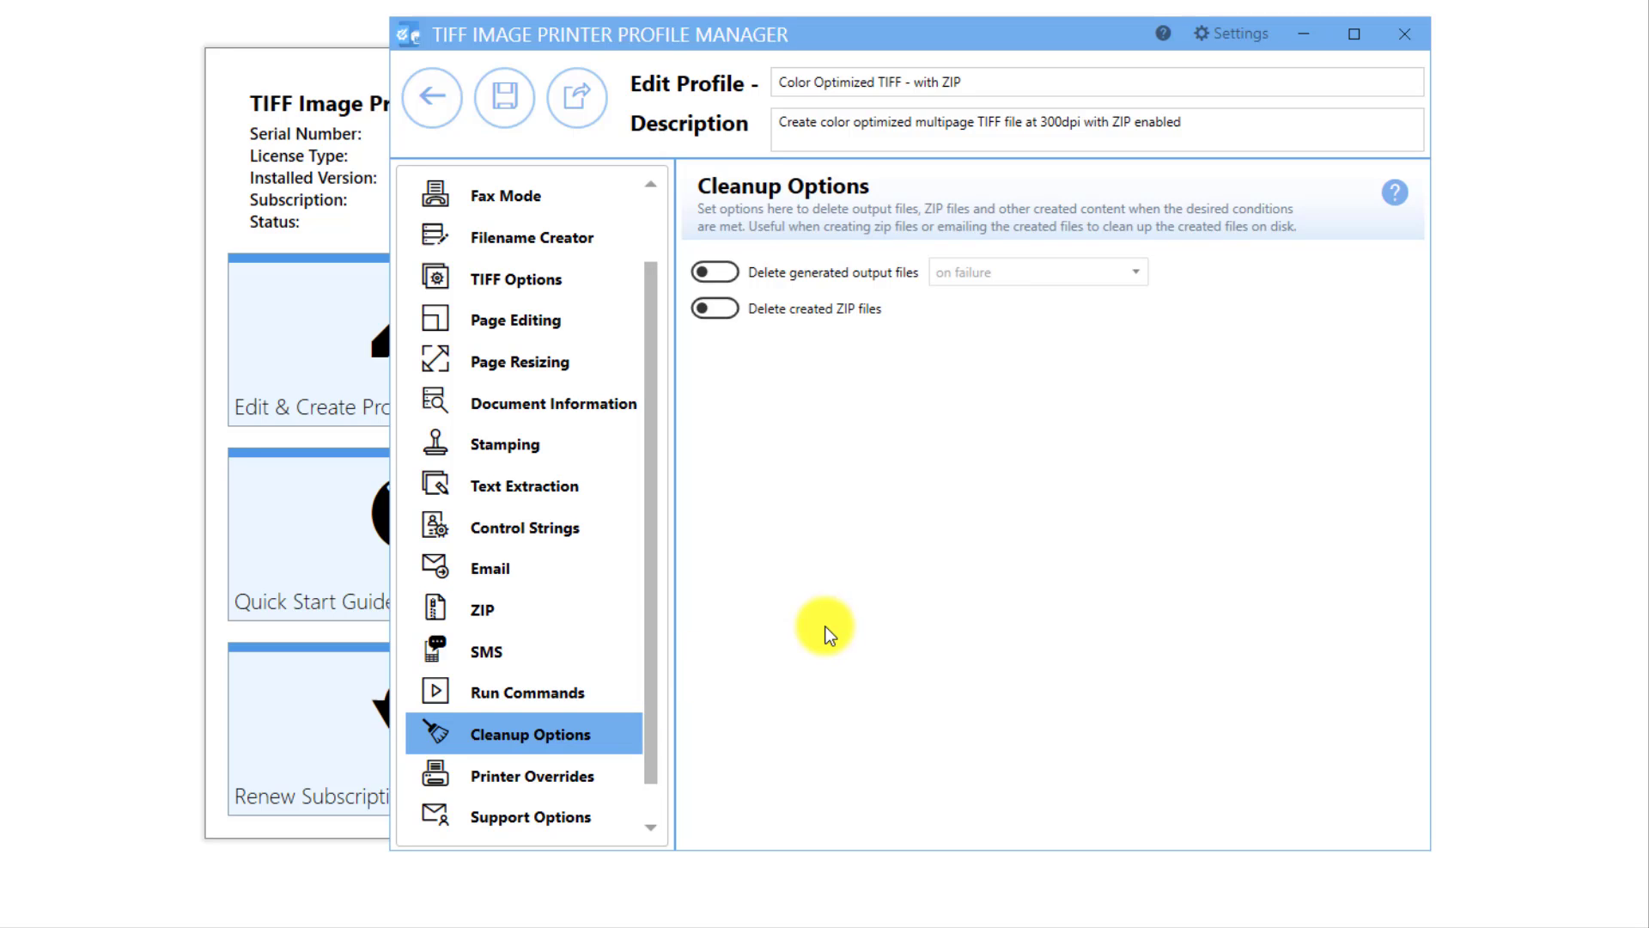
pyautogui.click(719, 273)
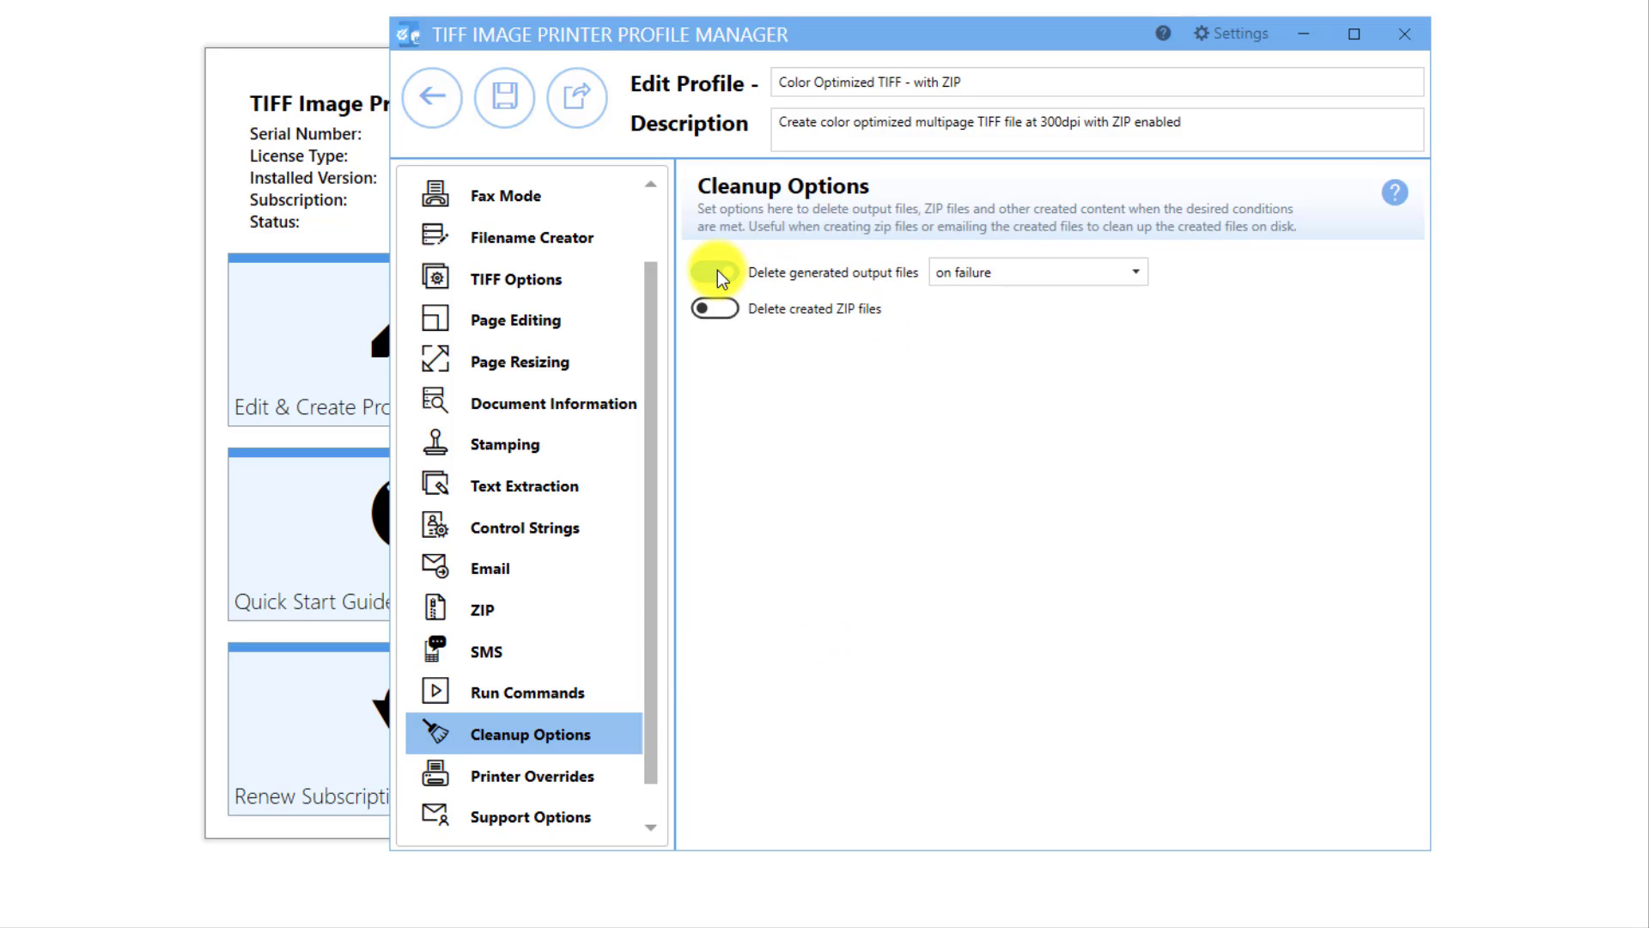
pyautogui.click(965, 269)
pyautogui.click(978, 302)
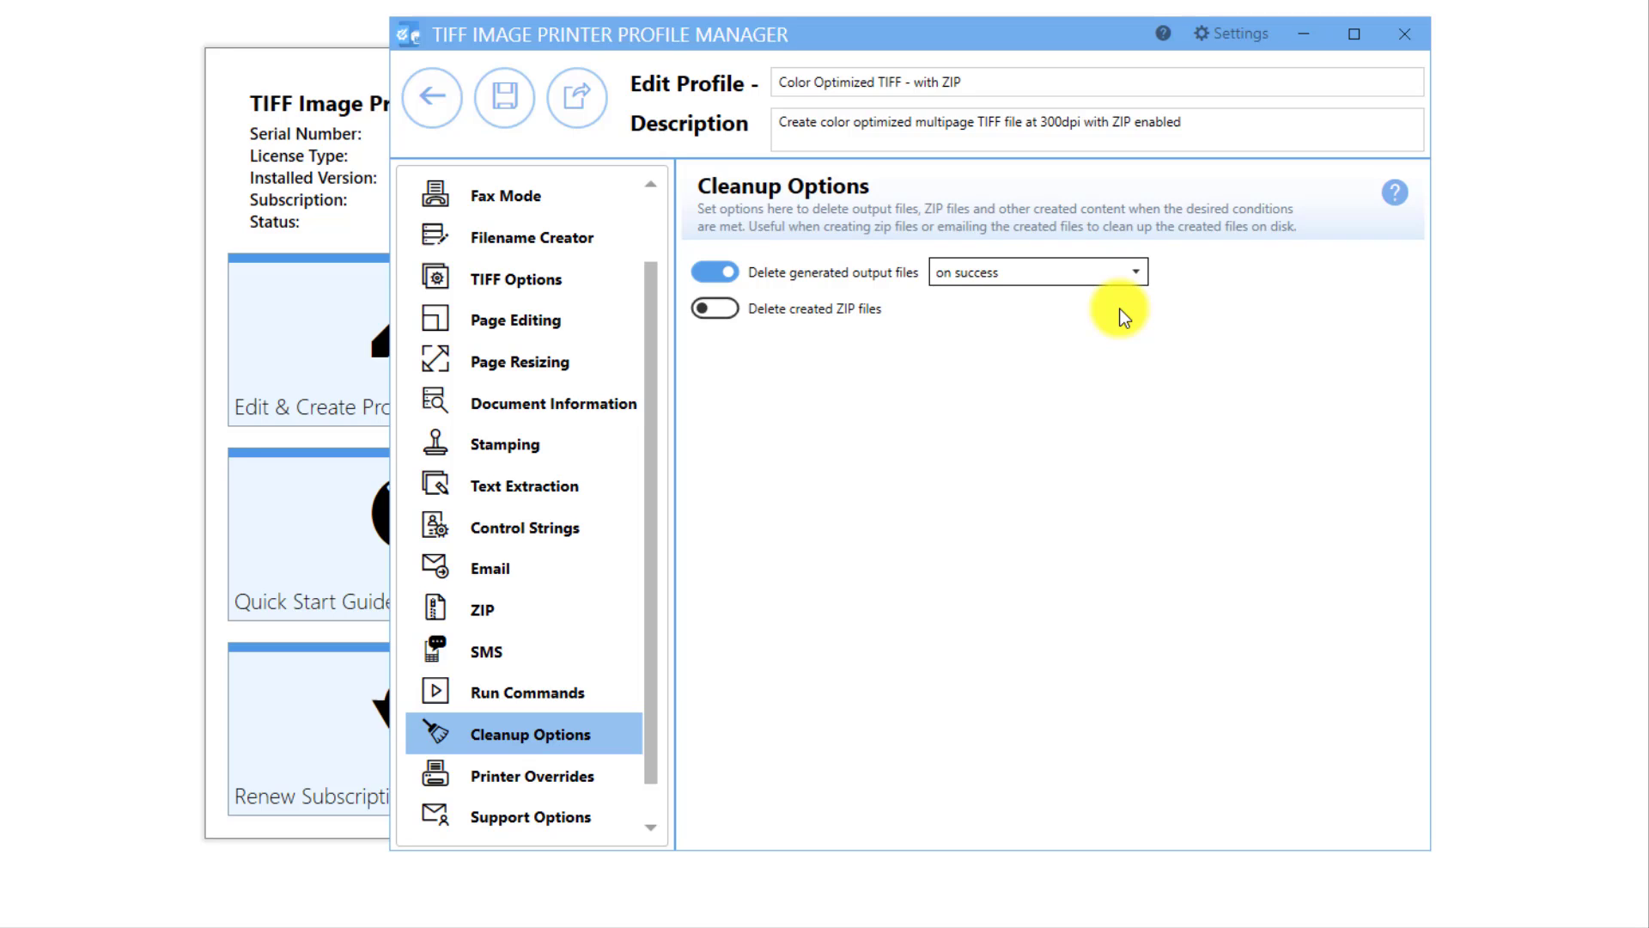
# - Save the edited profile and close the Profile Manager
pyautogui.click(518, 107)
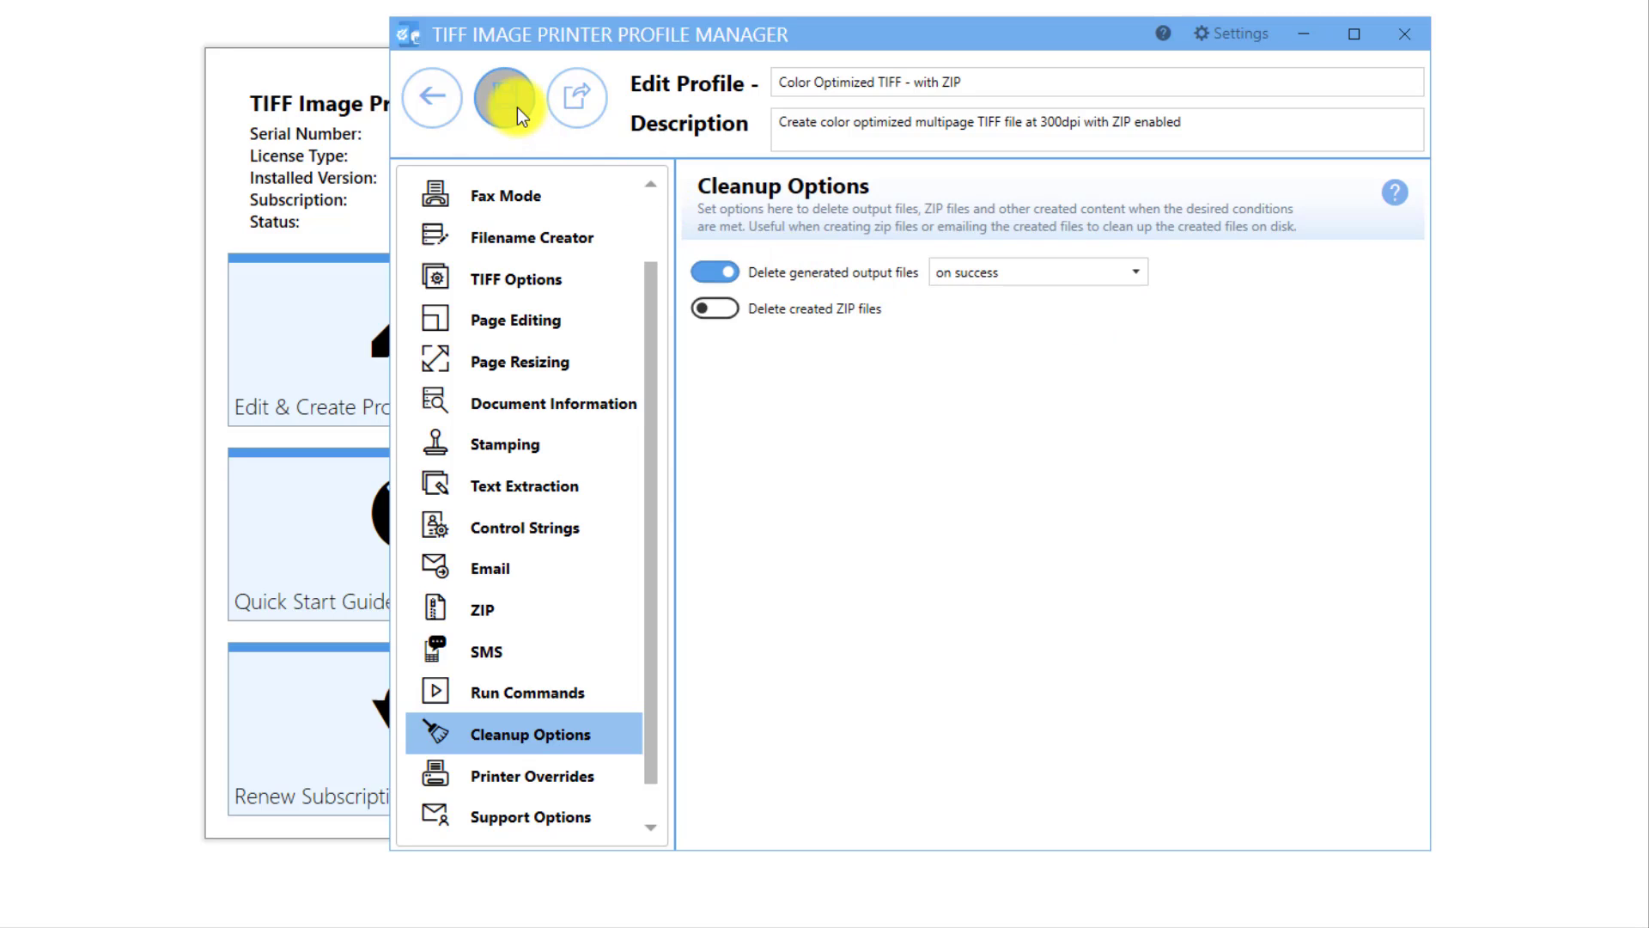
pyautogui.click(443, 106)
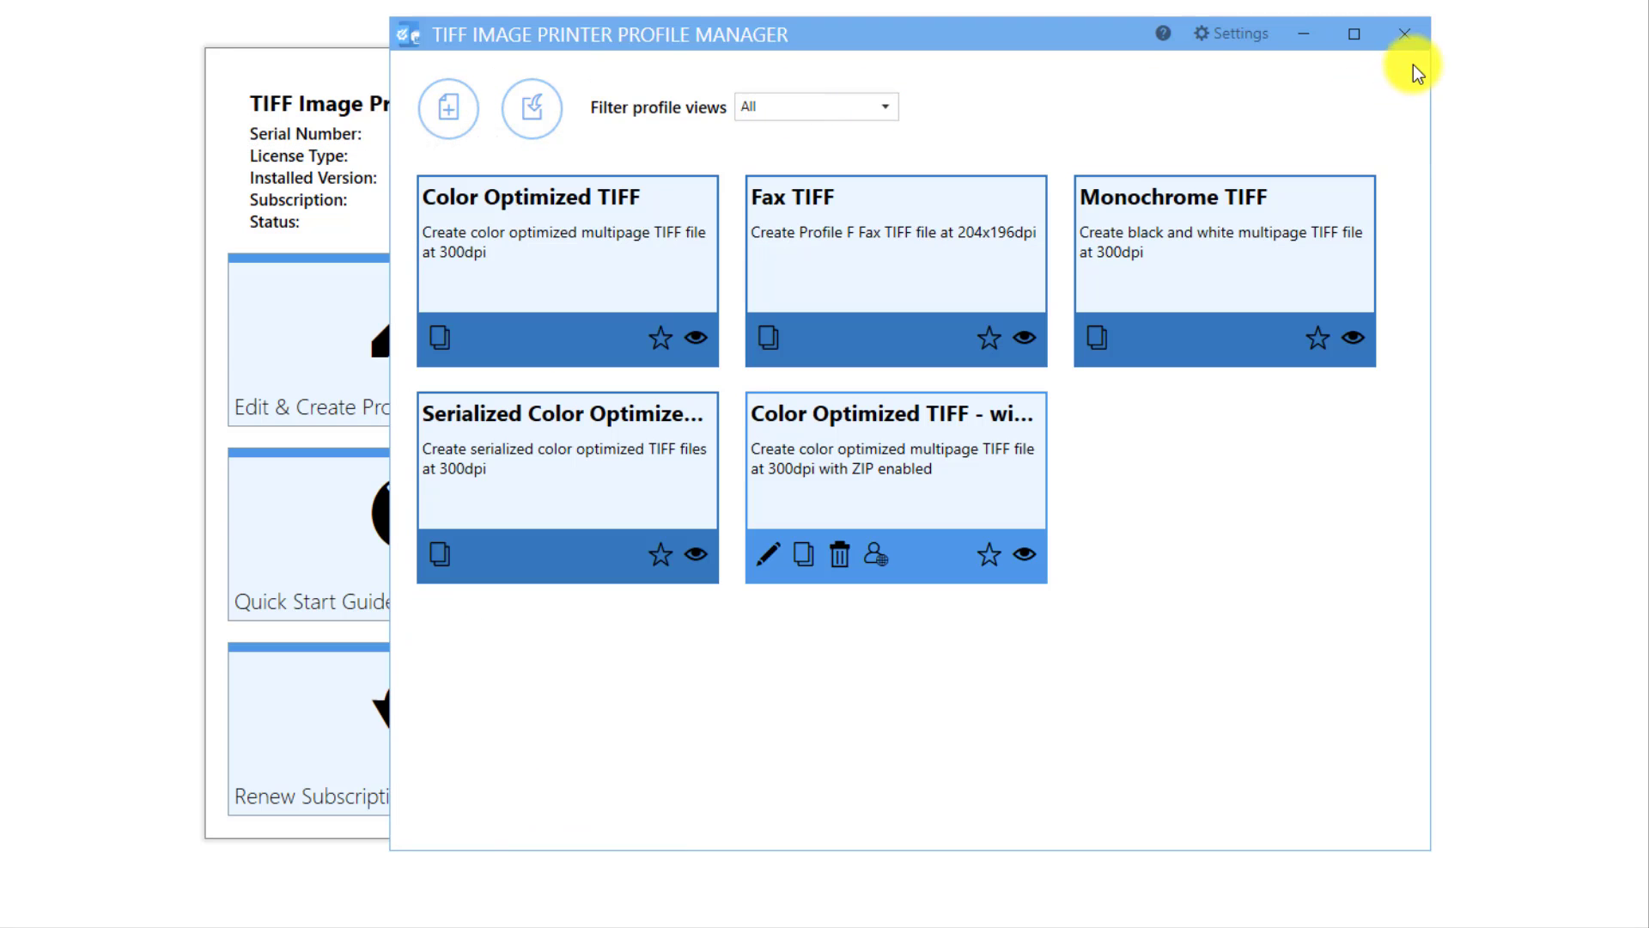
pyautogui.click(1411, 42)
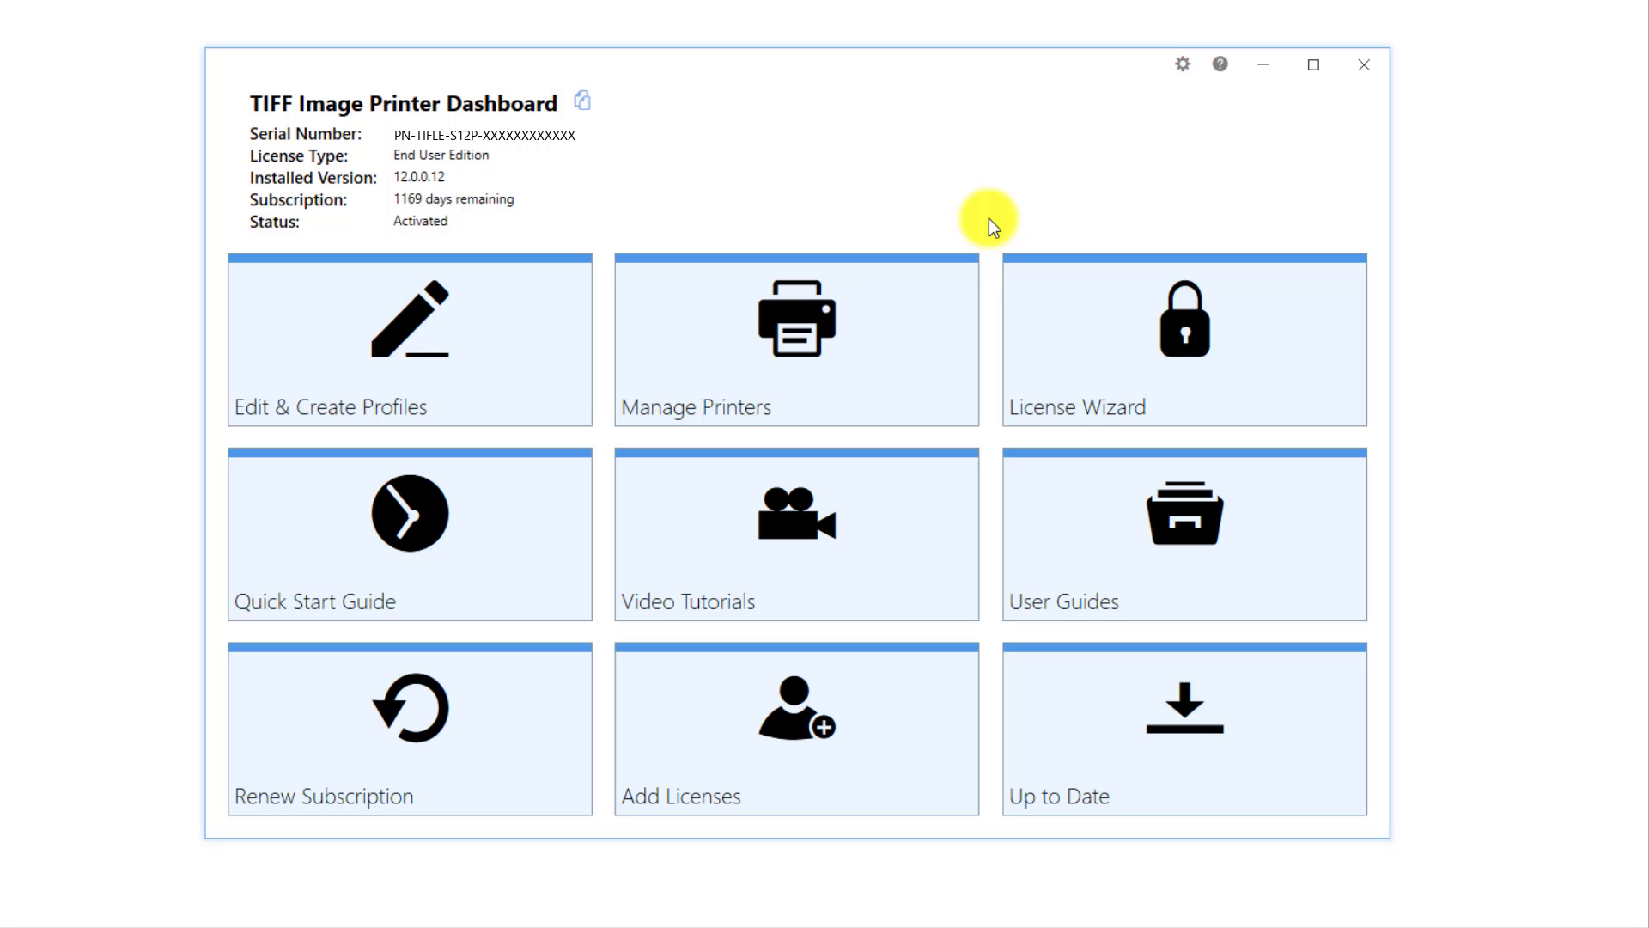
# - Assign the "Color Optimized TIFF - with ZIP" profile to the TIFF Image Printer 12 printer and save the printer settings
pyautogui.click(877, 382)
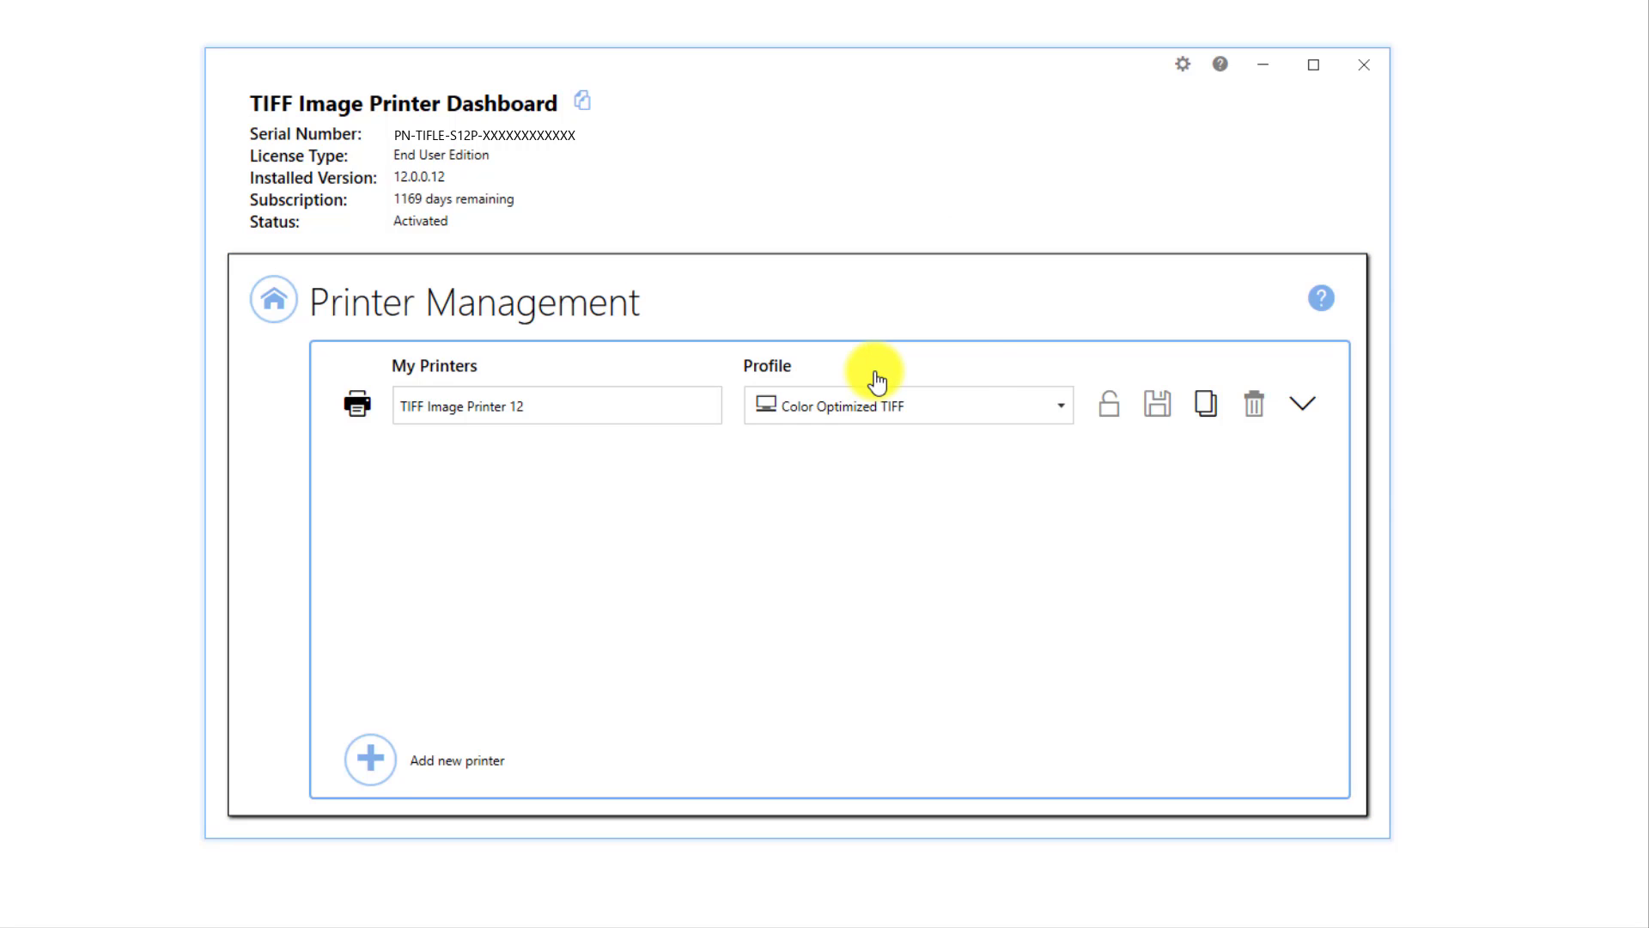
pyautogui.click(1039, 406)
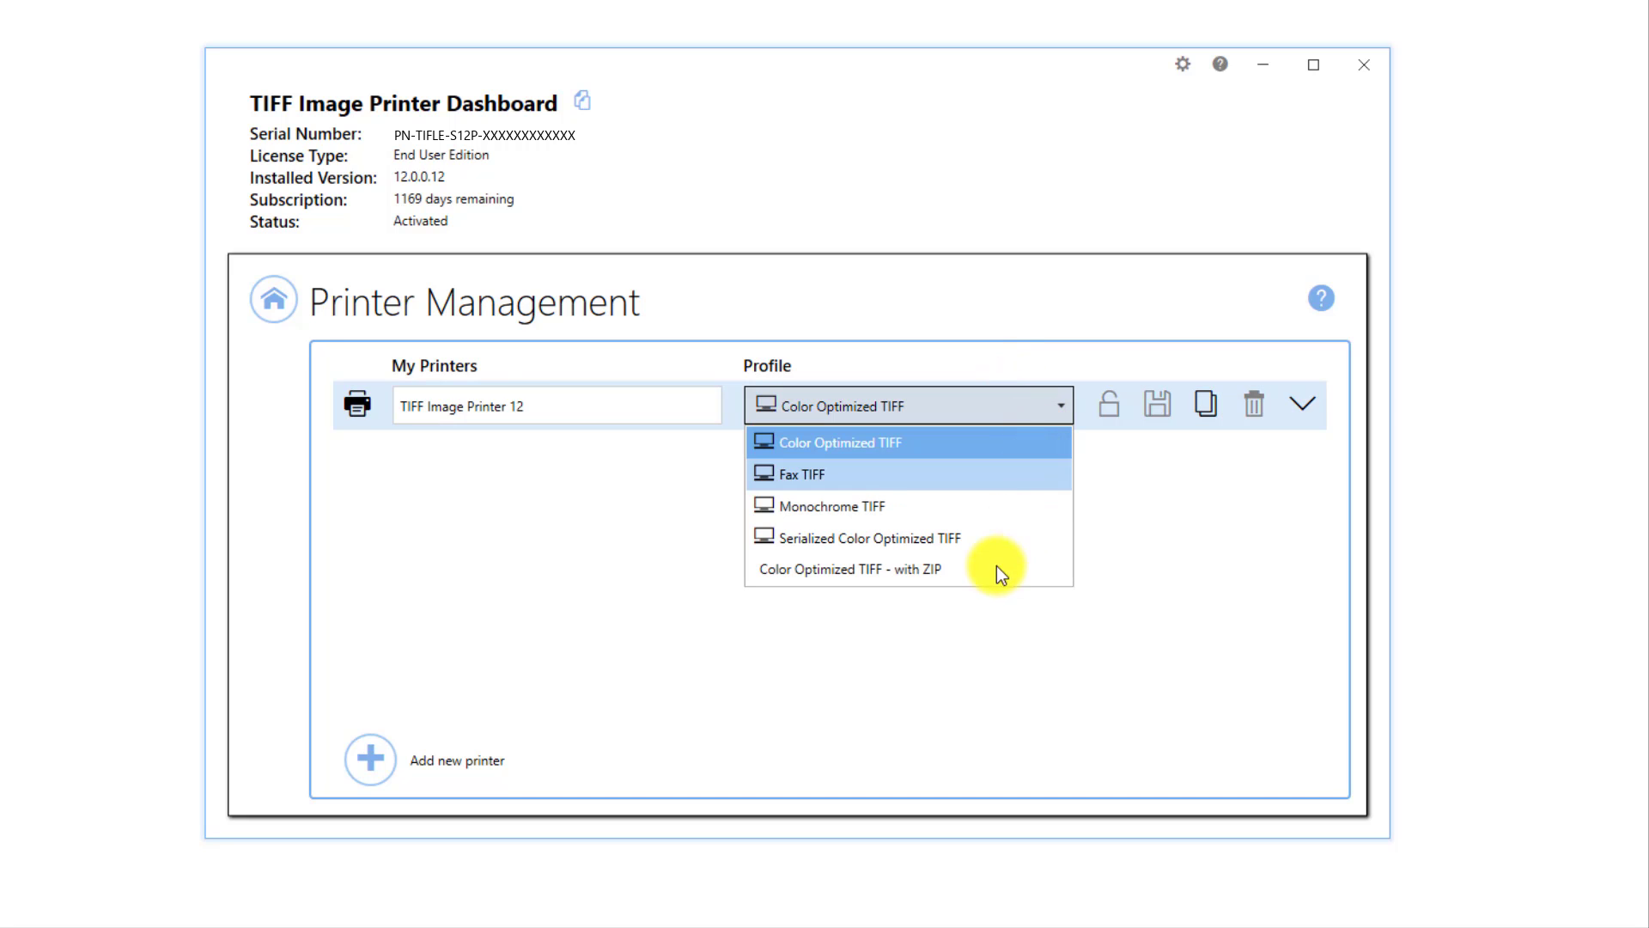
pyautogui.click(946, 569)
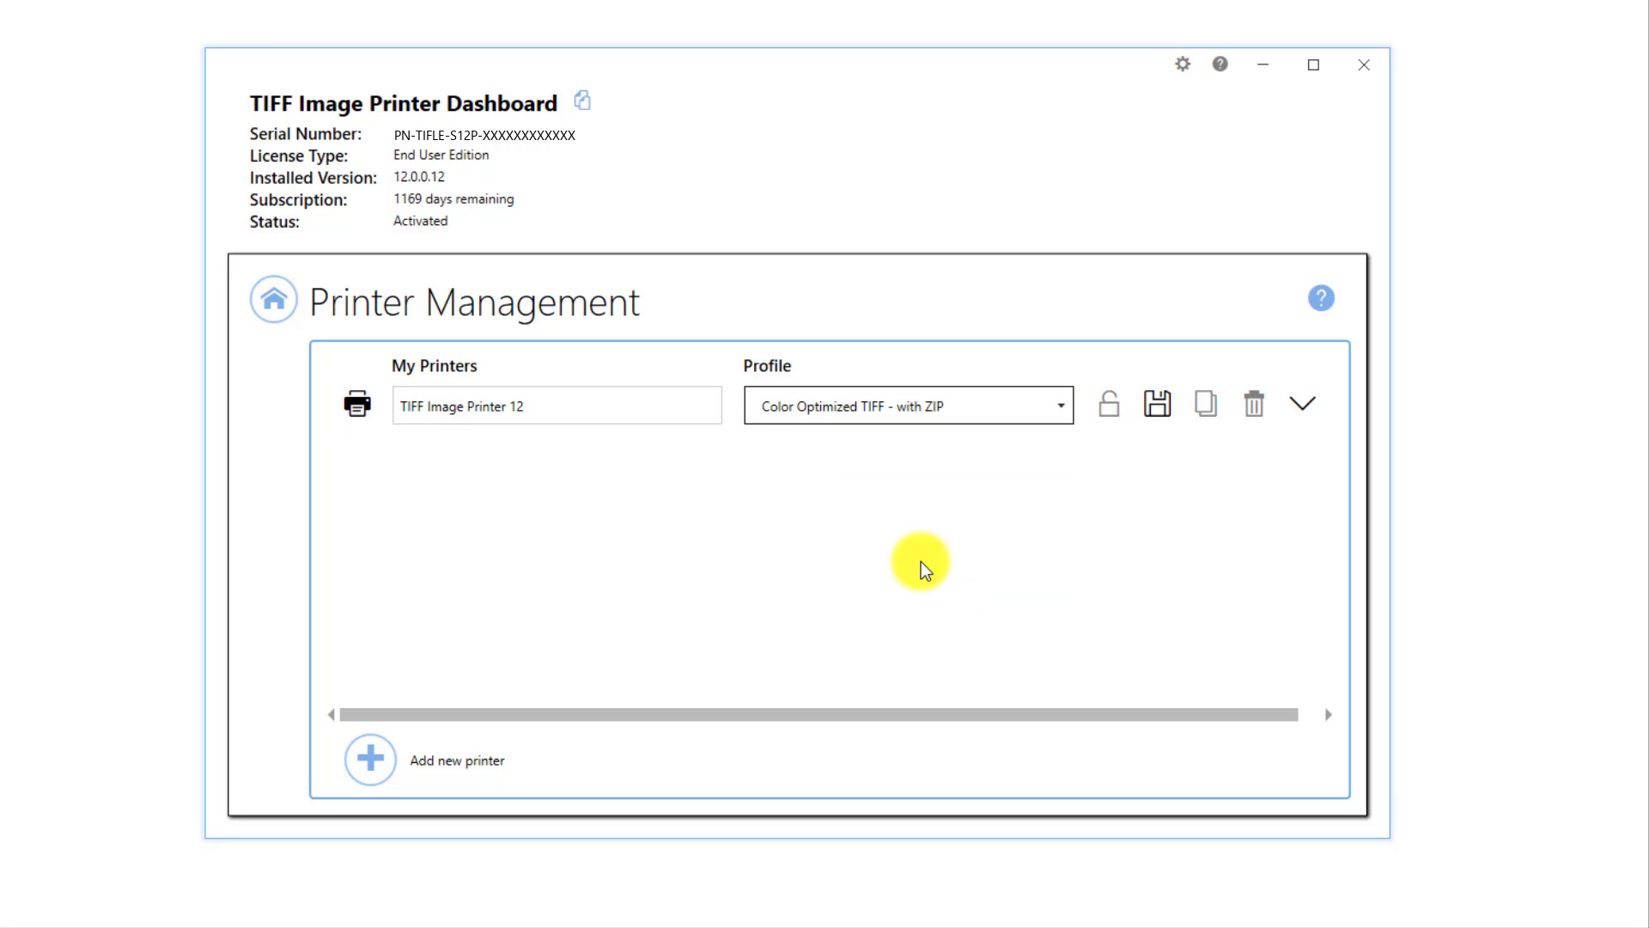
pyautogui.click(638, 412)
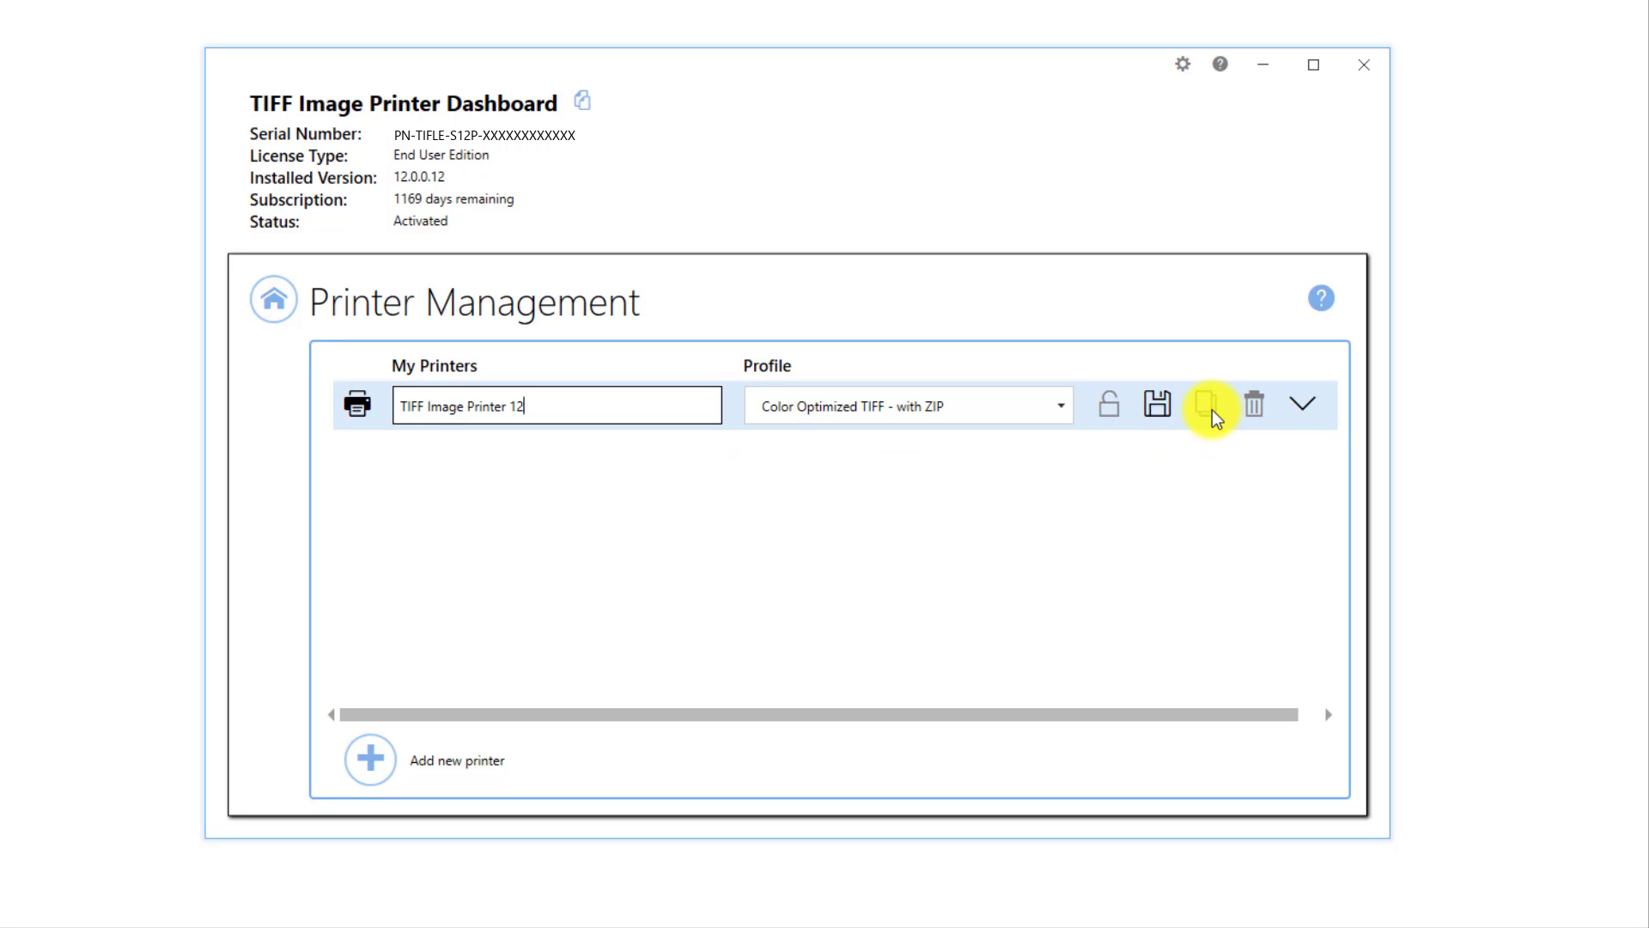
pyautogui.click(1156, 409)
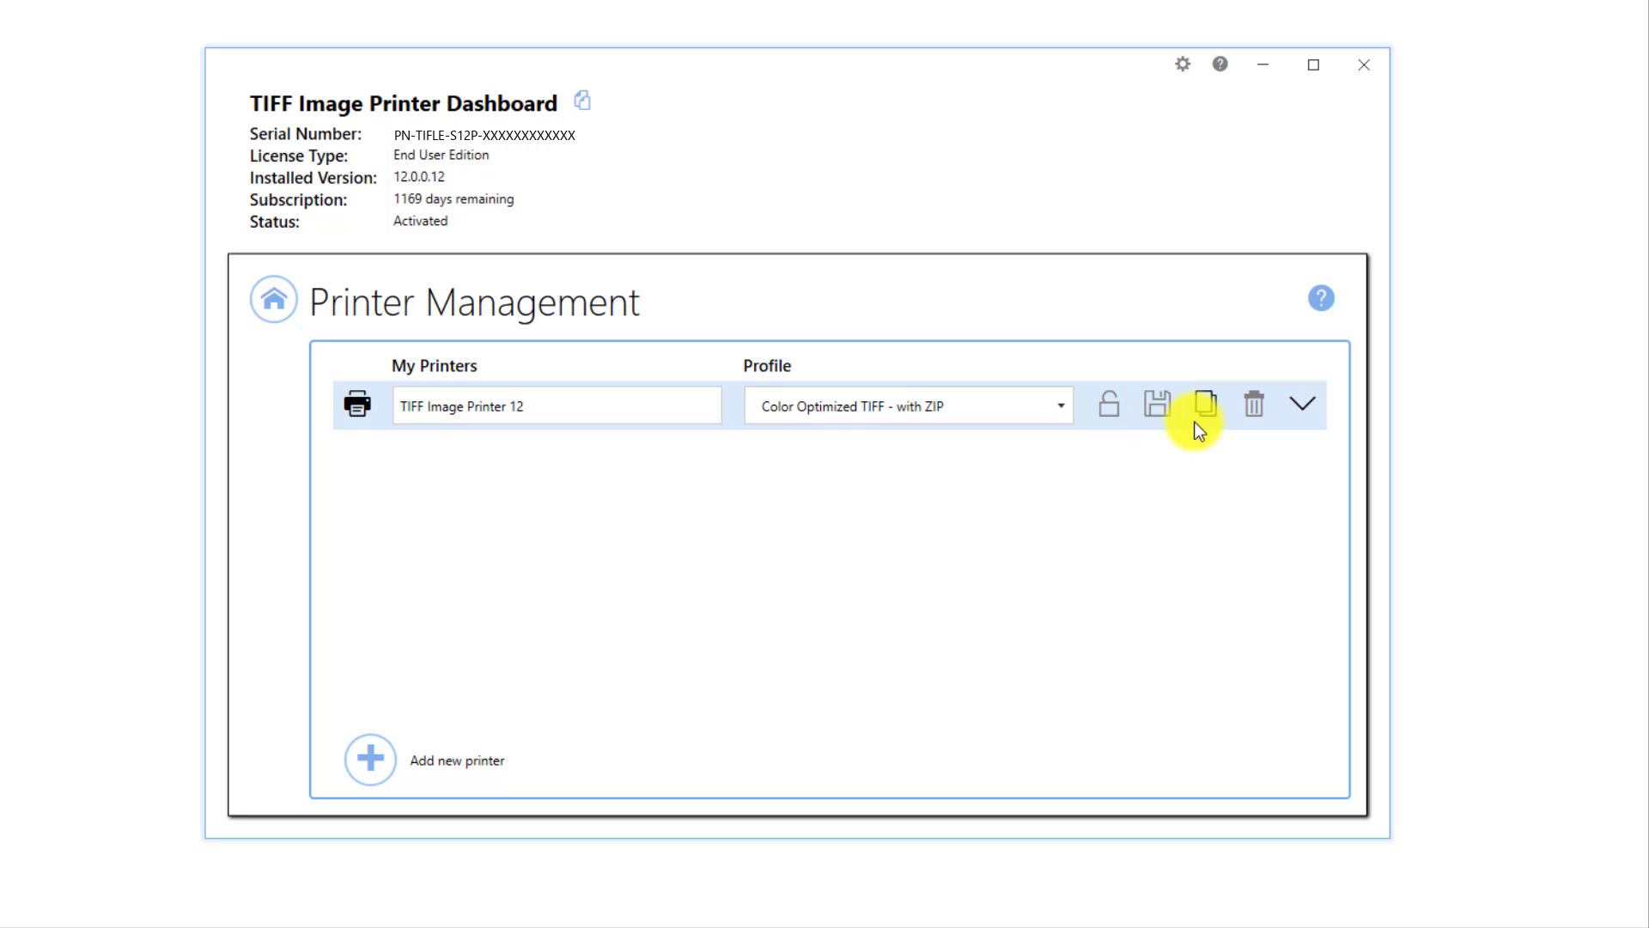
pyautogui.click(284, 306)
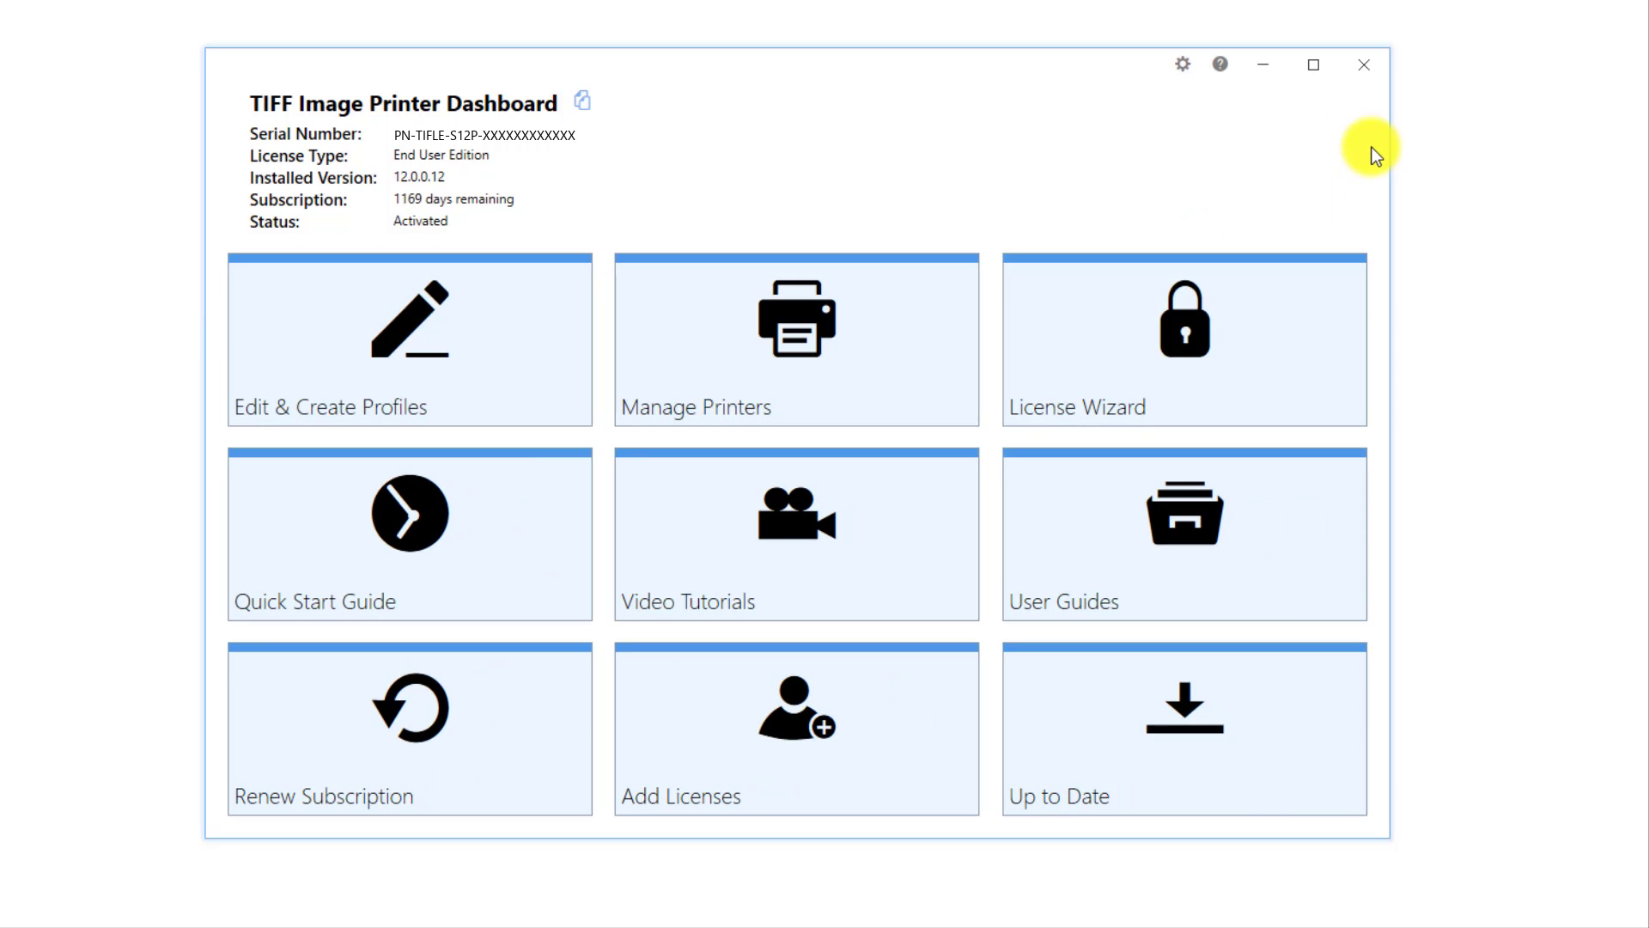
pyautogui.click(1362, 68)
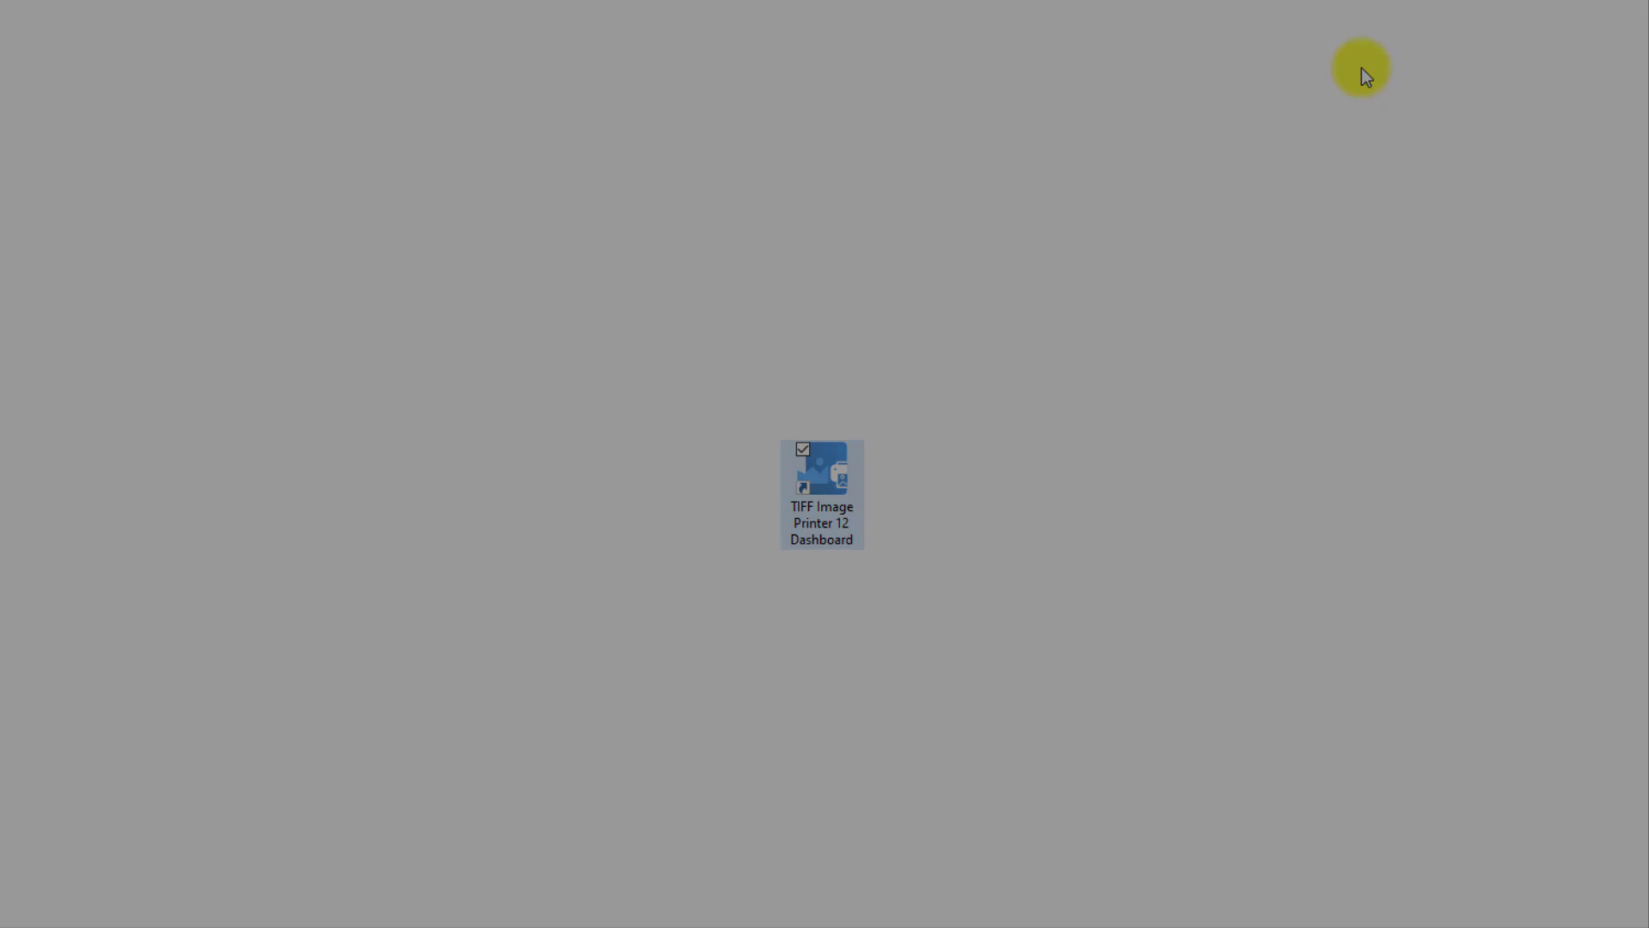